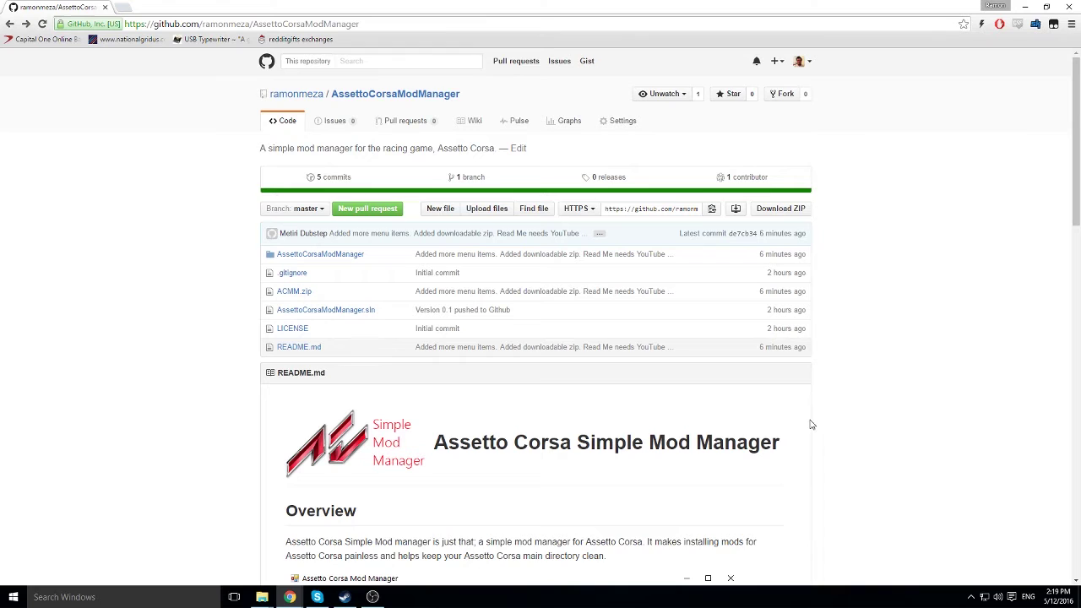
Download ACMM.zip from the AssettoCorsaModManager repository and open the downloaded archive.
scroll(782, 447, down, 2)
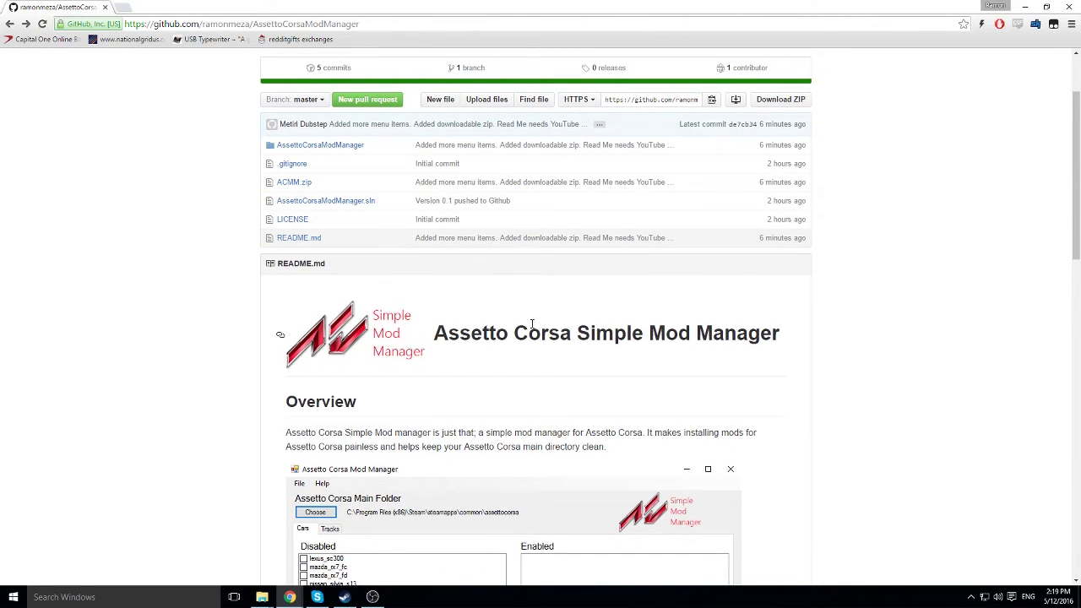
scroll(526, 328, up, 2)
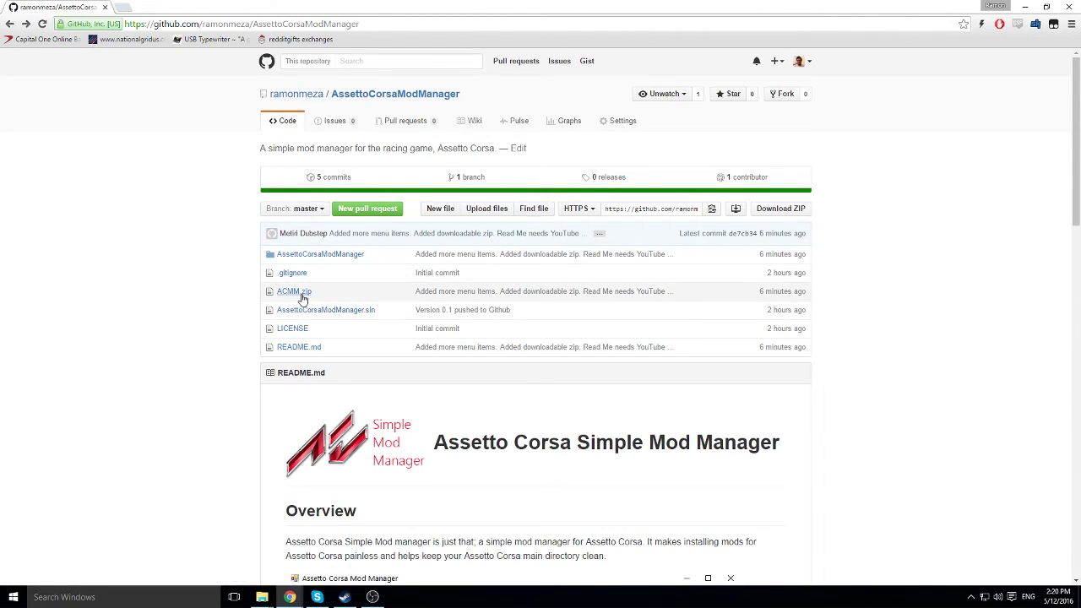
click(296, 292)
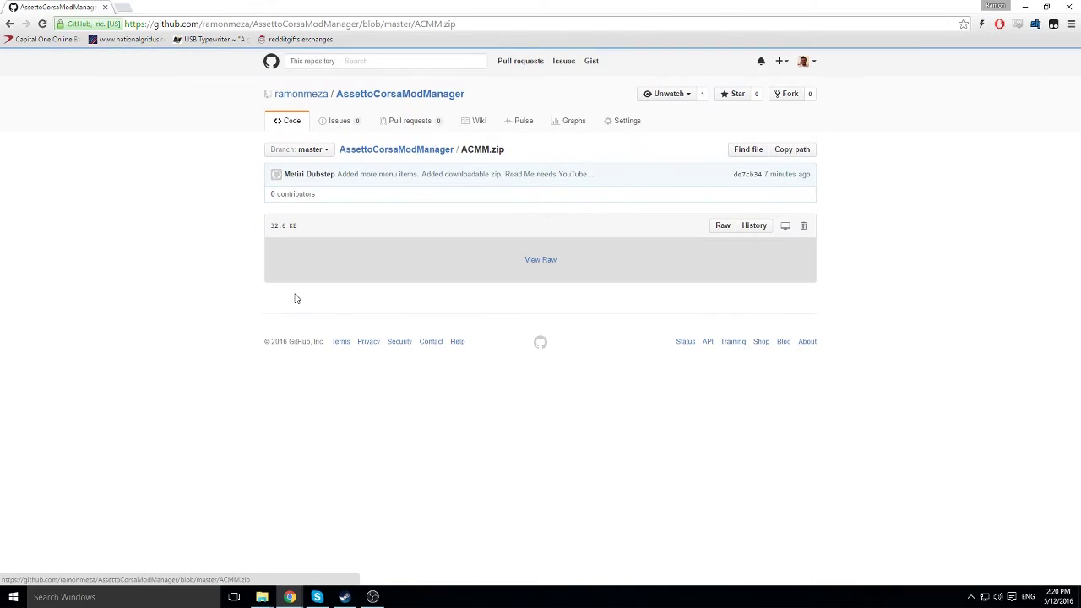
click(723, 226)
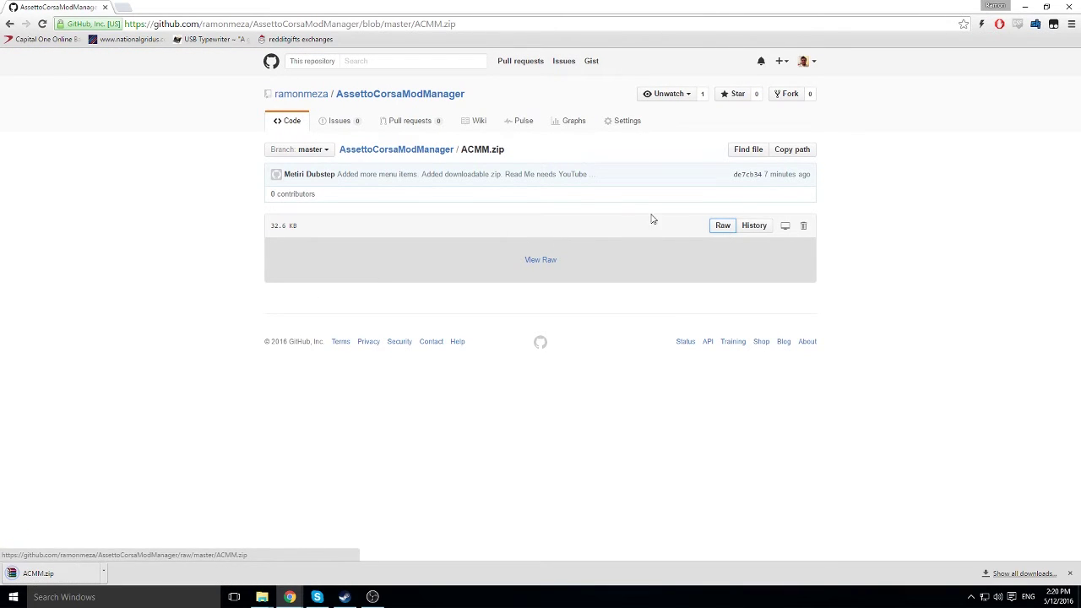
click(51, 574)
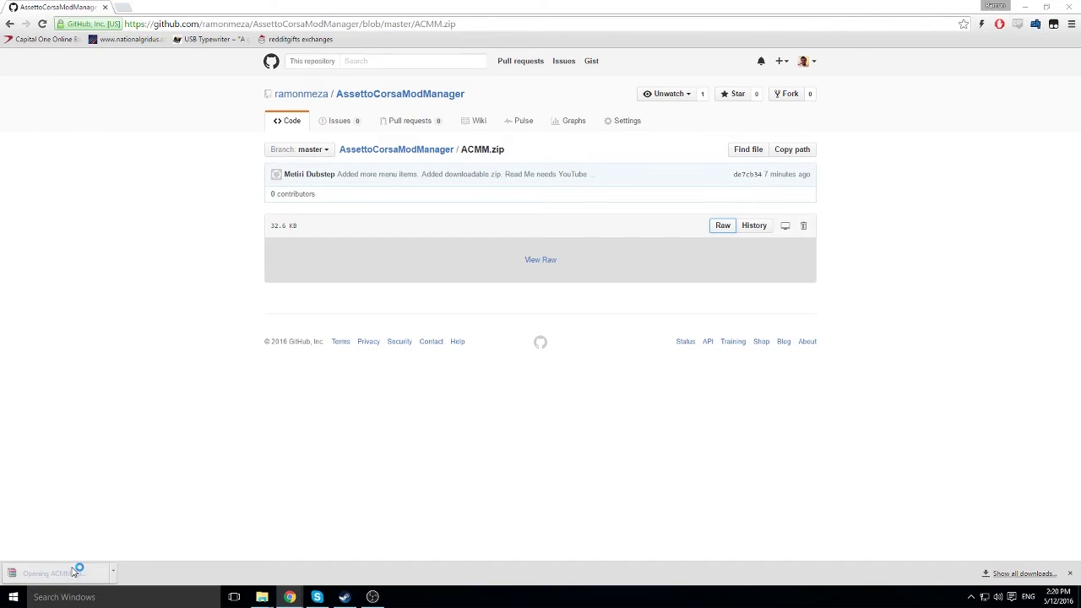
Clear the other windows off the desktop and extract the Assetto Corsa Mod Manager folder from the archive onto it.
click(1024, 7)
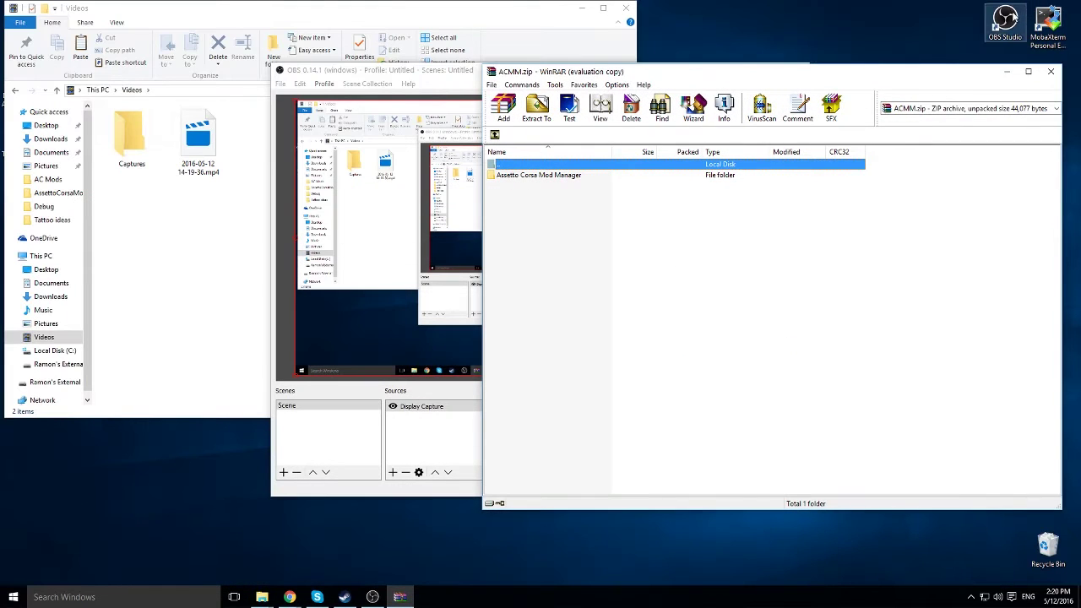
click(581, 9)
click(432, 90)
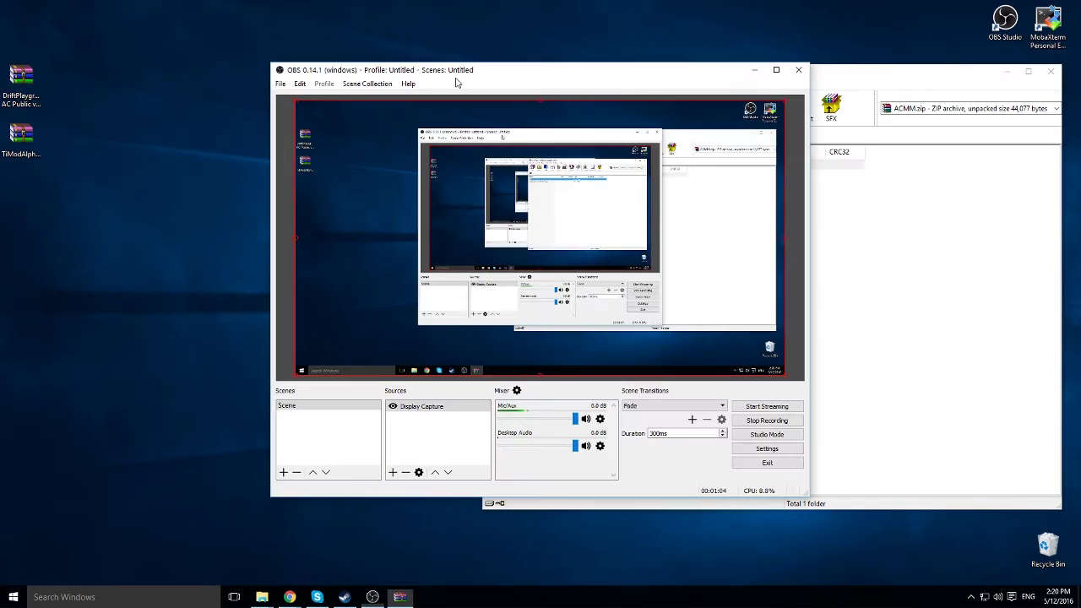
click(754, 71)
click(541, 193)
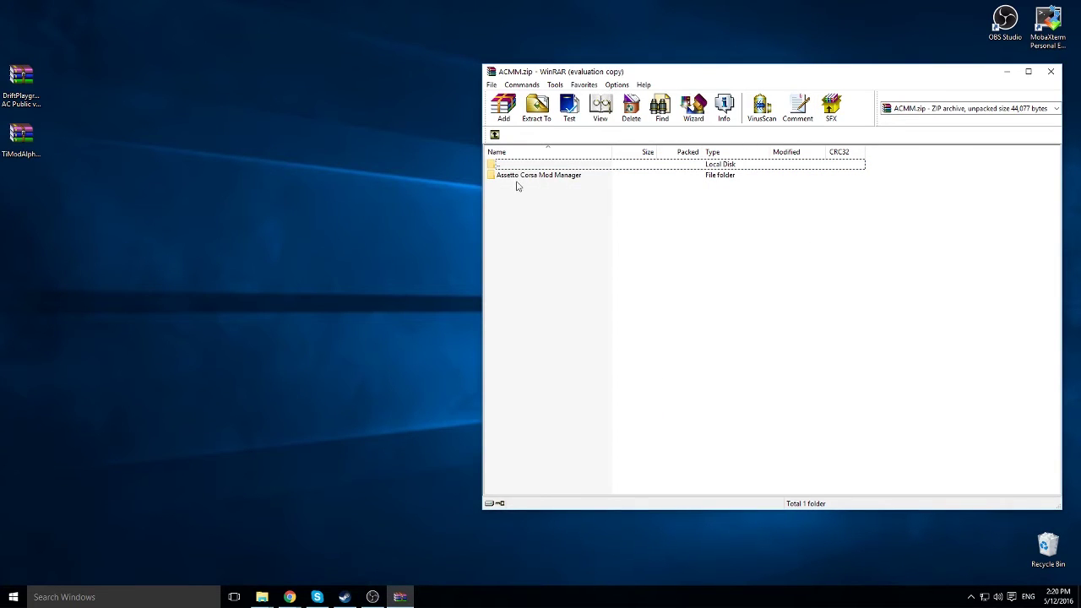
drag(511, 181, 140, 92)
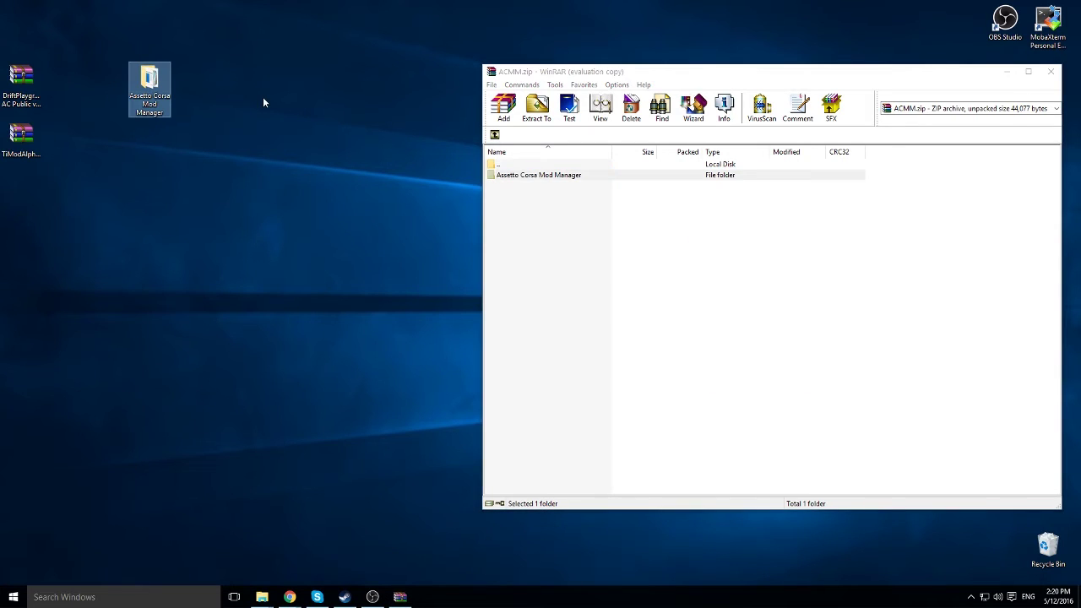
click(1051, 71)
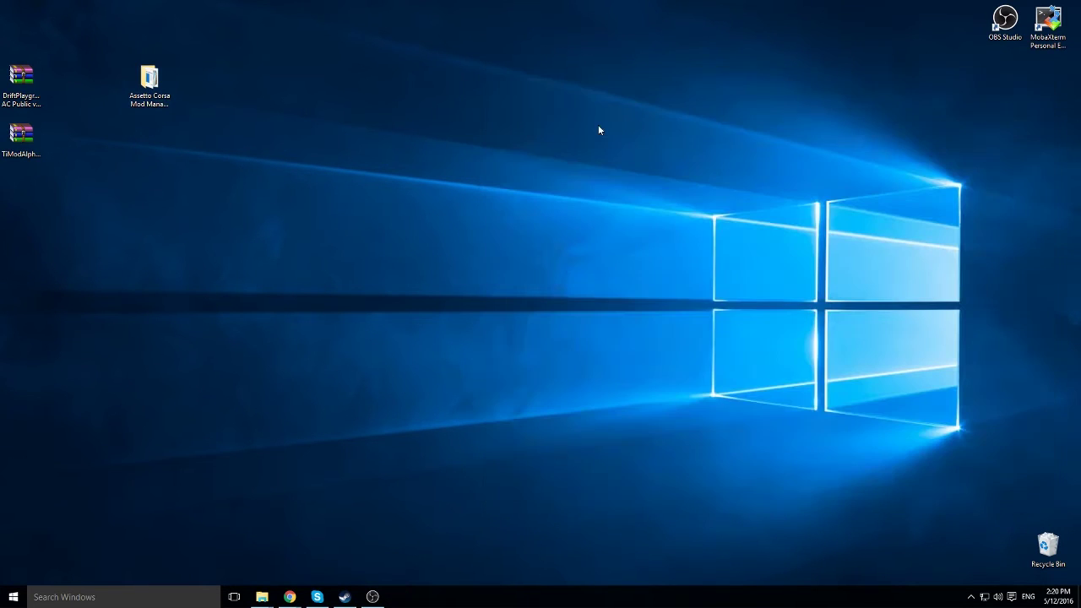
Open the extracted Assetto Corsa Mod Manager folder and go into its Mods > Cars subfolder.
double_click(154, 97)
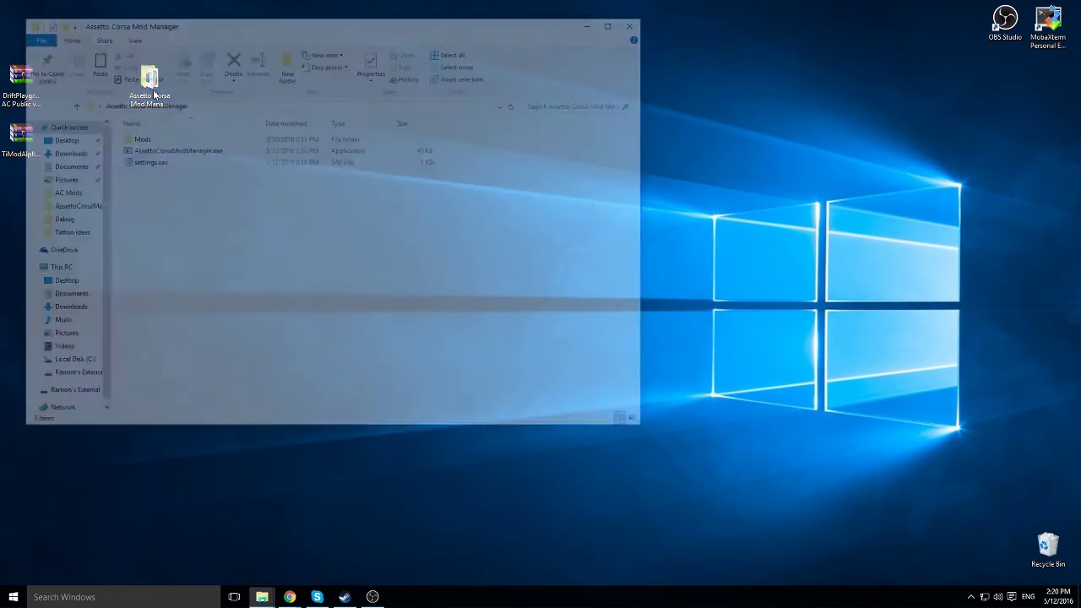
drag(251, 31, 471, 70)
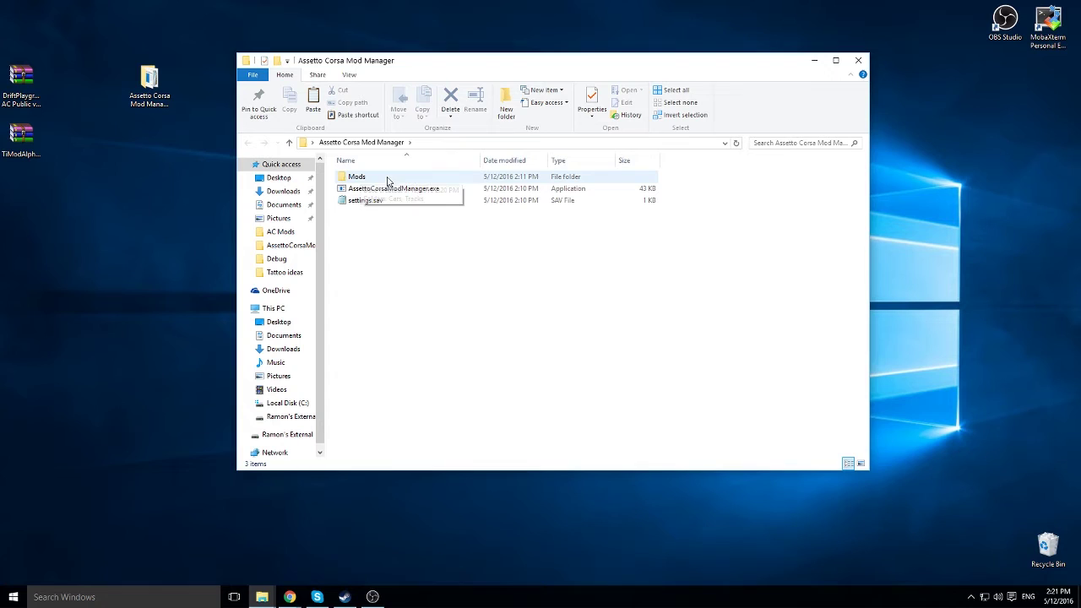
double_click(361, 178)
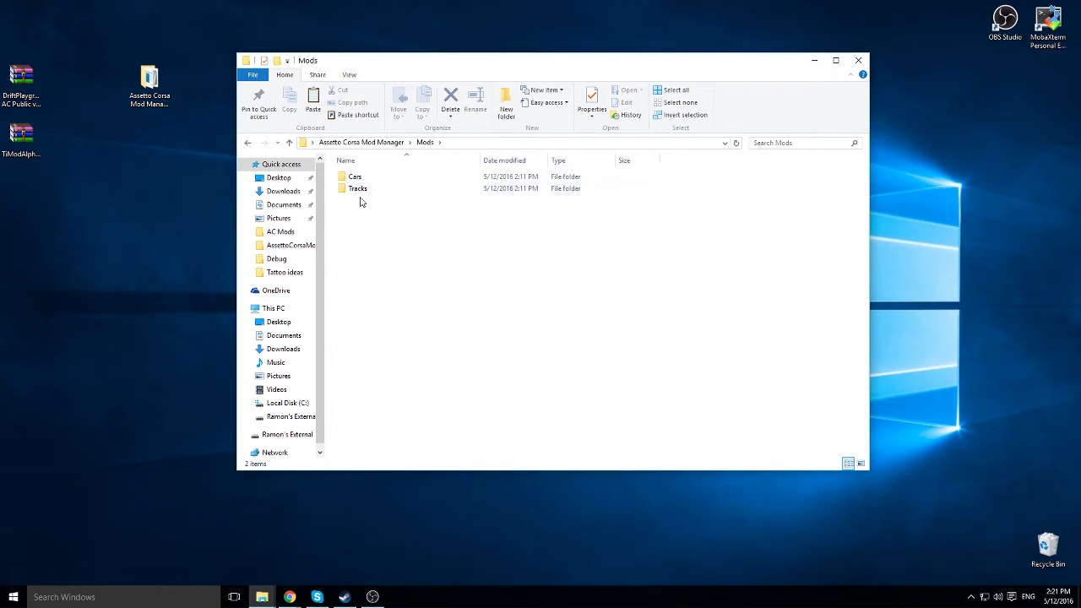
double_click(355, 178)
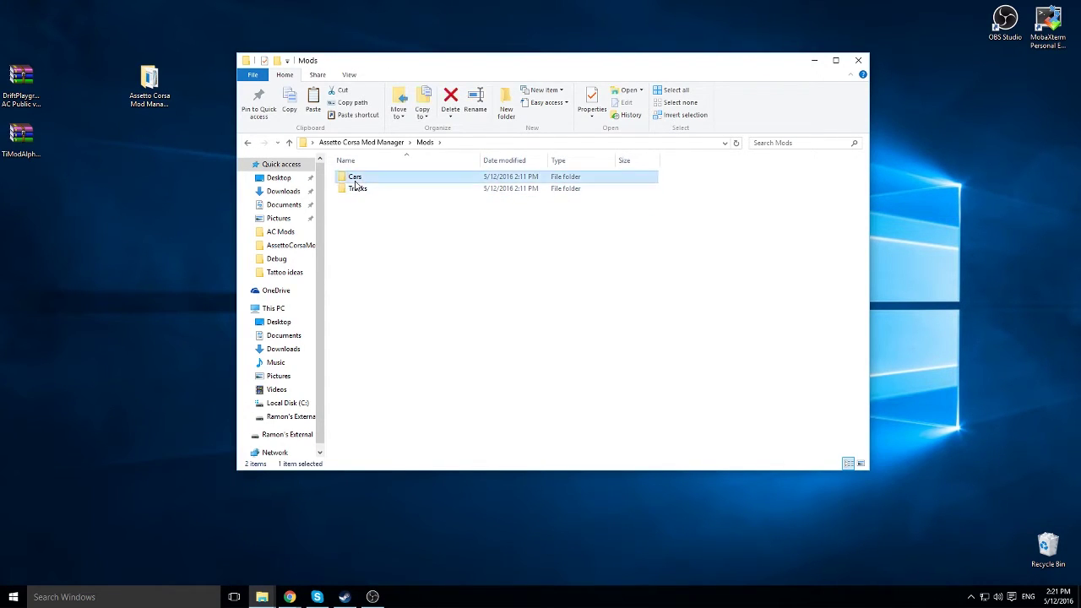
Extract ti_lexus_is350_fsport, ti_nissan_sil_s13 and ti_nissan_sil_s15 from the TiModAlpha archive into the Cars folder, and close the archive.
double_click(21, 135)
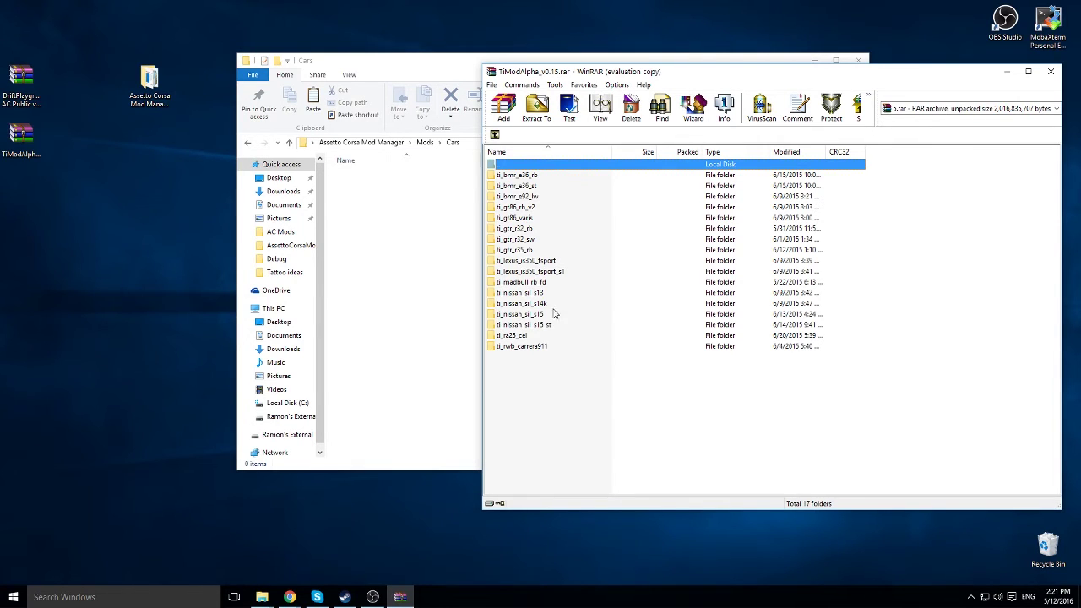
click(537, 362)
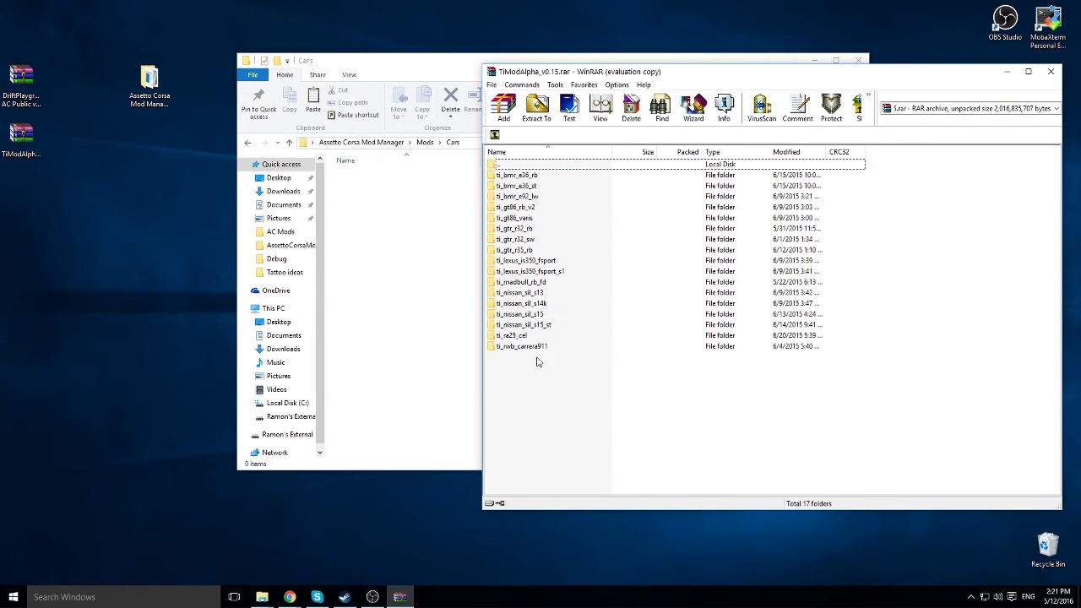
click(543, 314)
ctrl+click(517, 292)
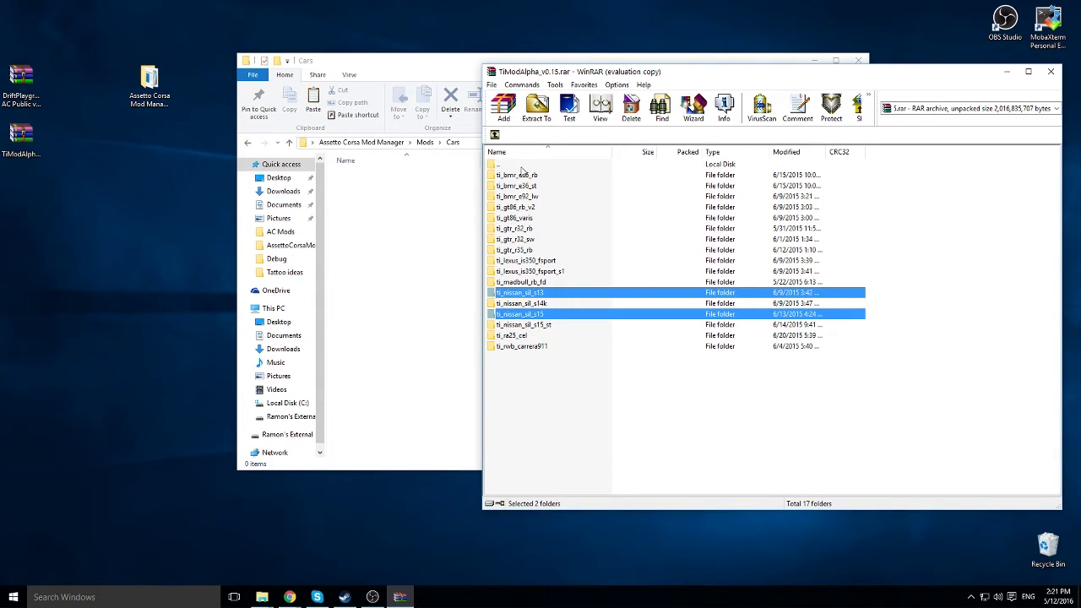
ctrl+click(511, 260)
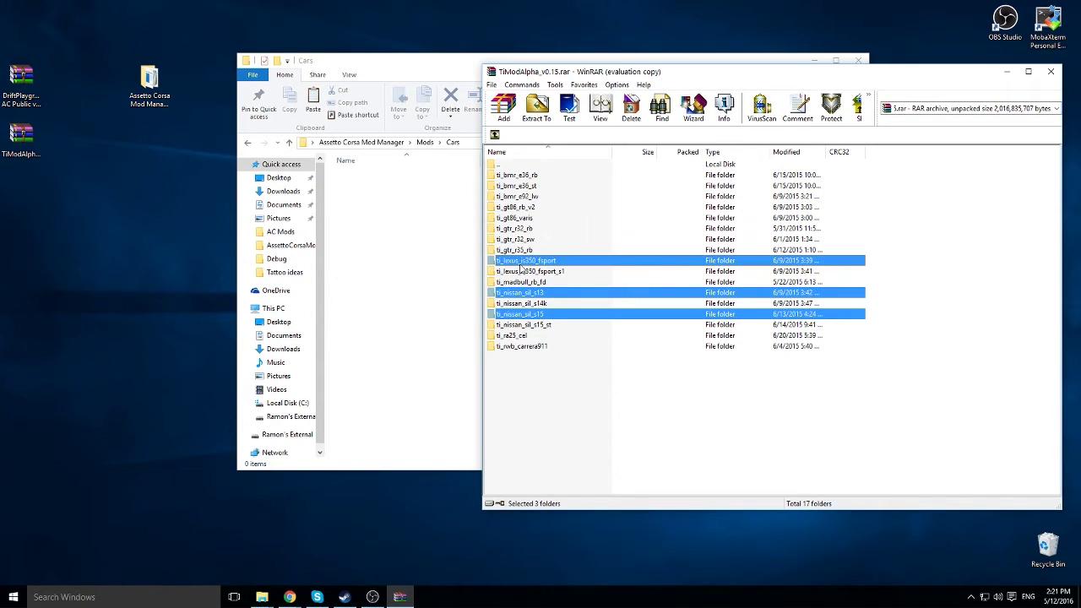
drag(500, 270, 415, 278)
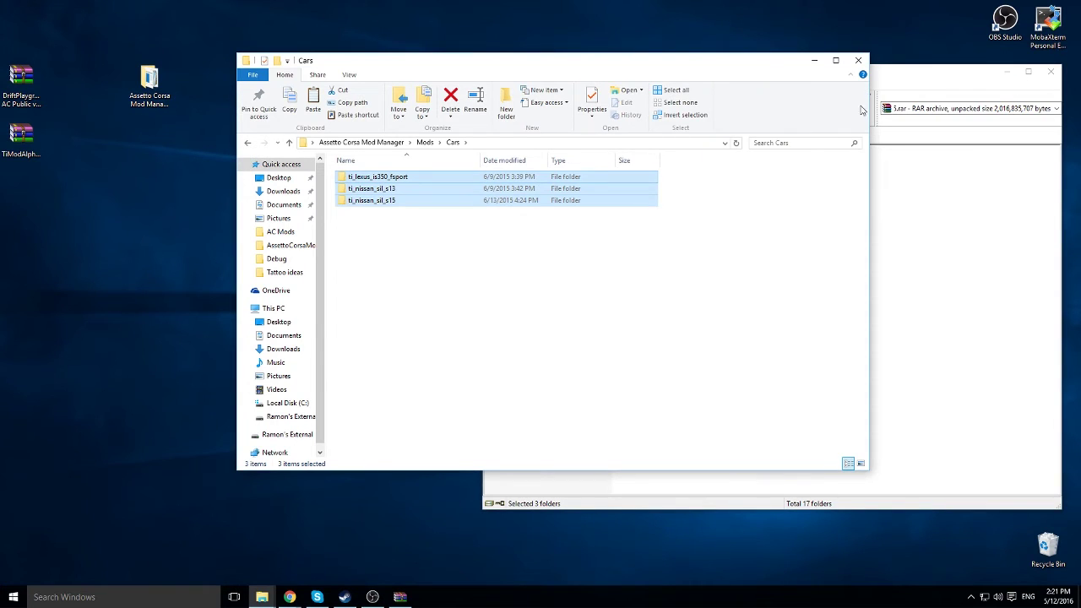
click(590, 272)
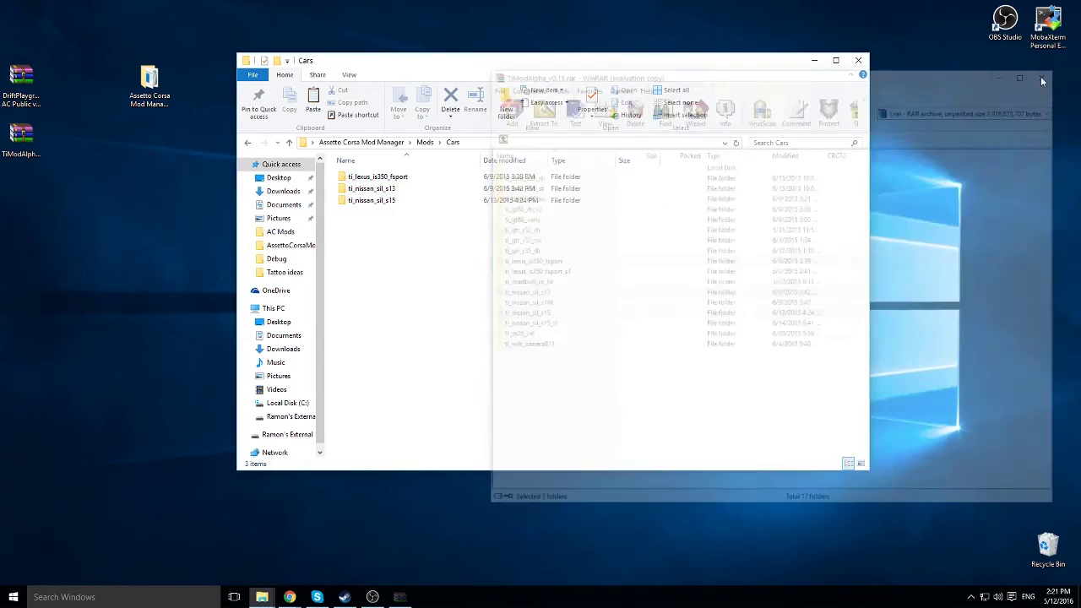
Switch to the Tracks folder inside Mods and open the DriftPlayground archive from the desktop.
click(425, 143)
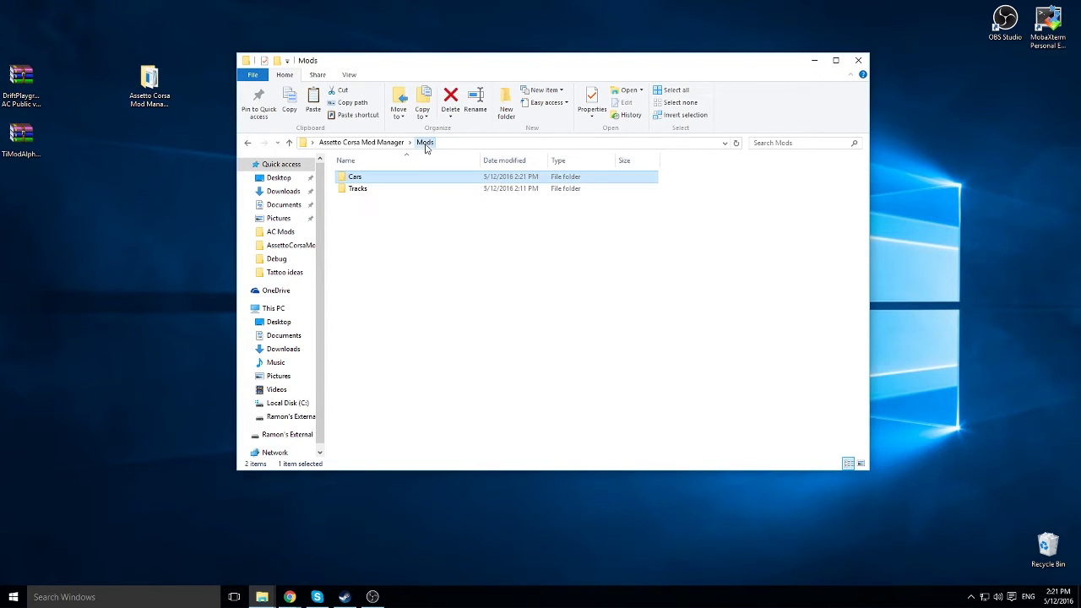
double_click(379, 191)
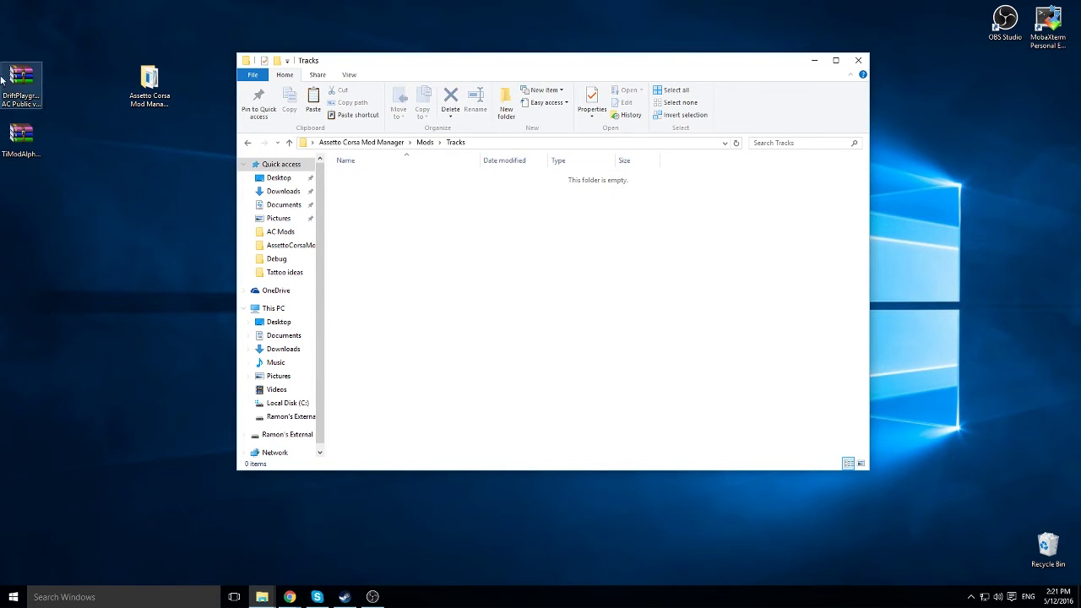
double_click(18, 100)
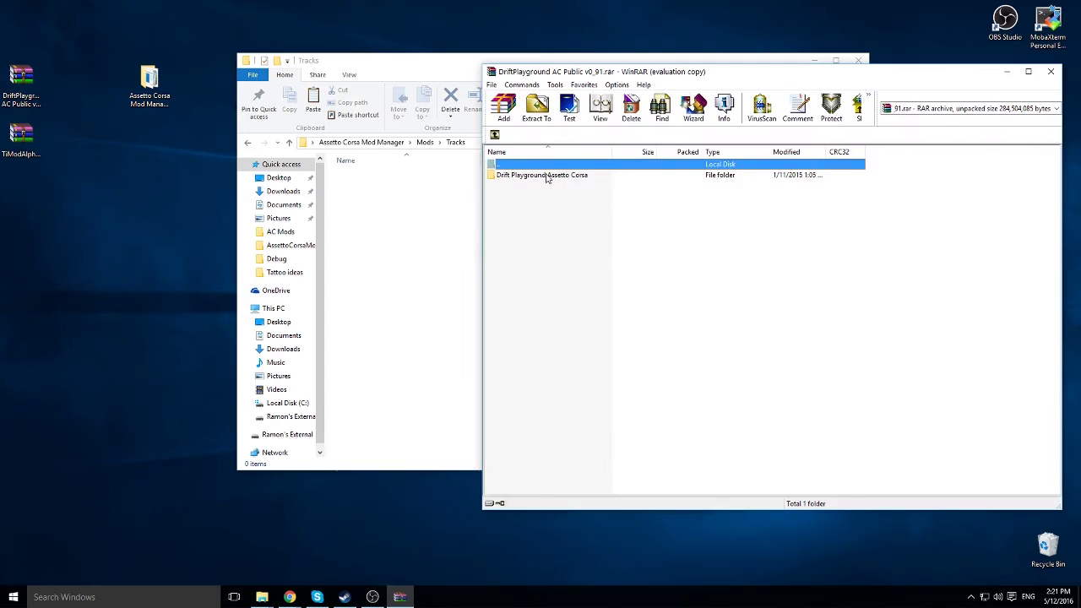
Extract driftplayground and driftplaygroundwet from the archive's nested content > tracks folder into the Tracks folder, and close the archive.
double_click(544, 177)
double_click(528, 177)
double_click(503, 176)
double_click(497, 165)
double_click(497, 166)
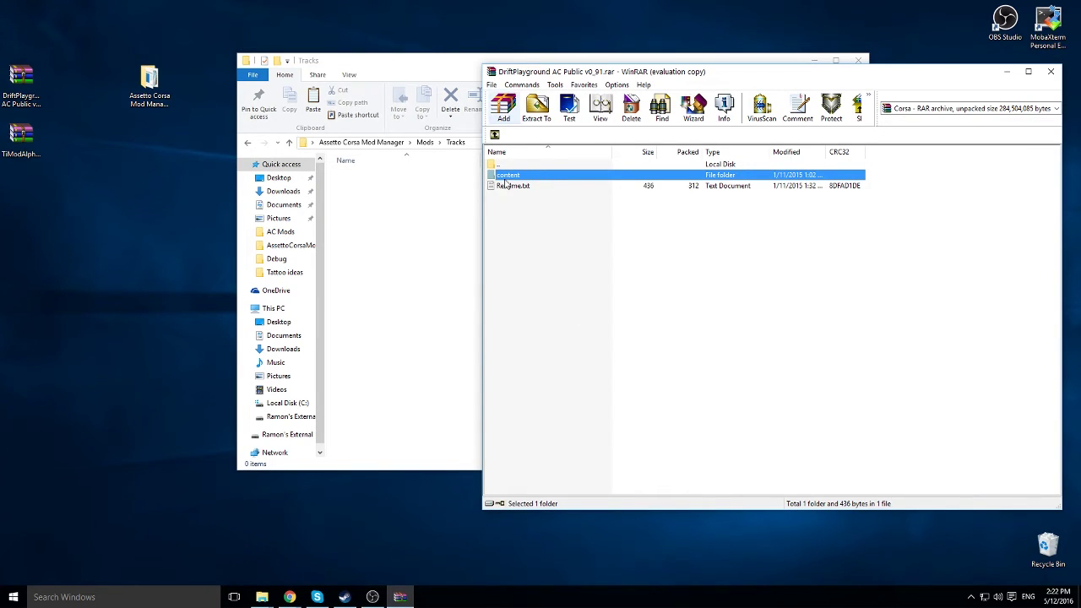
click(512, 219)
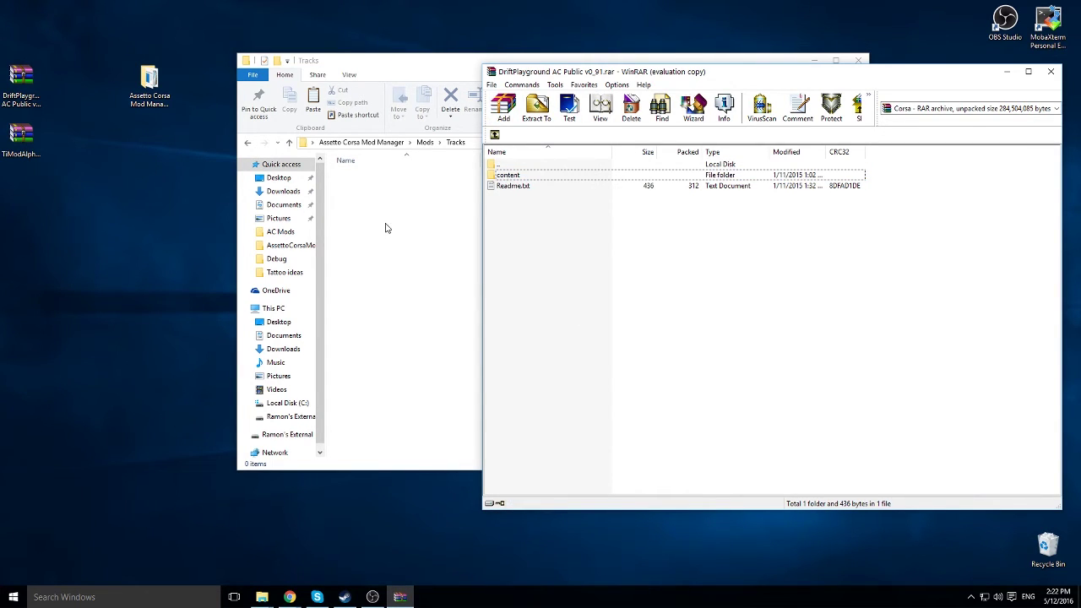
double_click(516, 178)
double_click(516, 178)
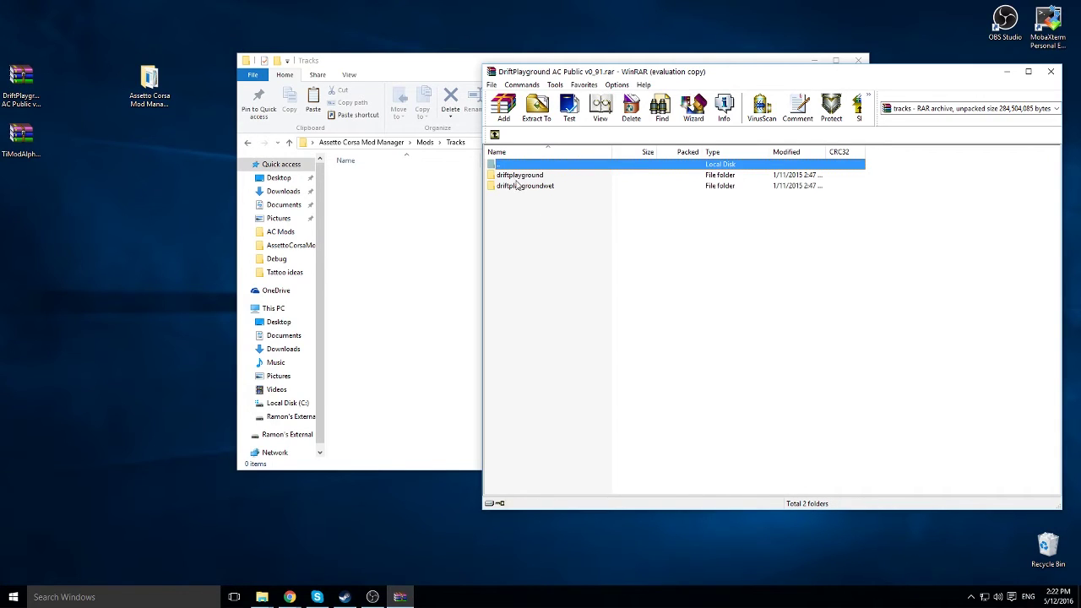
drag(526, 226, 439, 265)
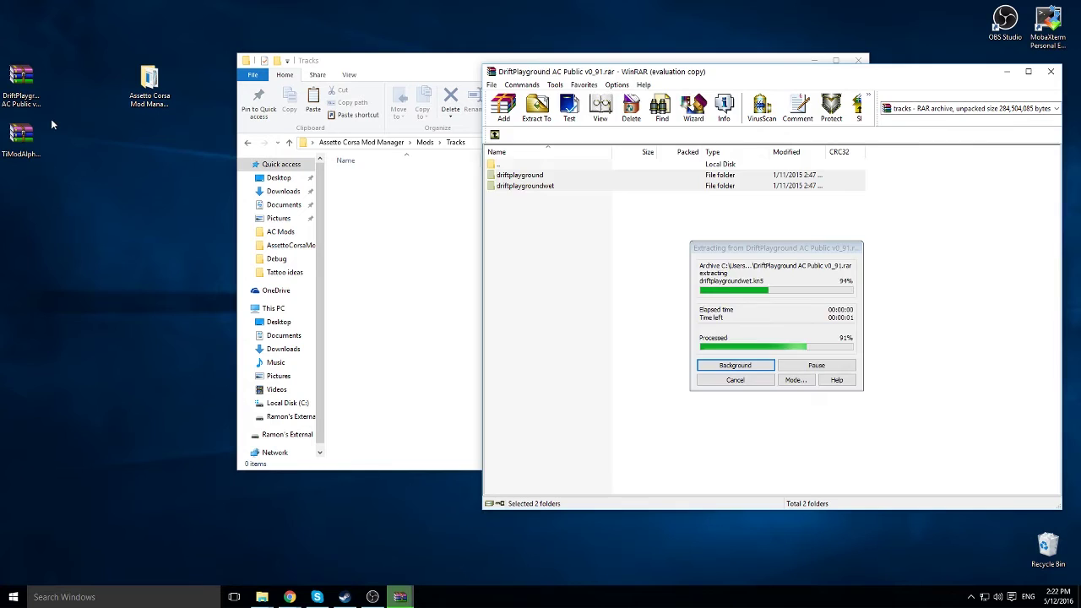
click(936, 74)
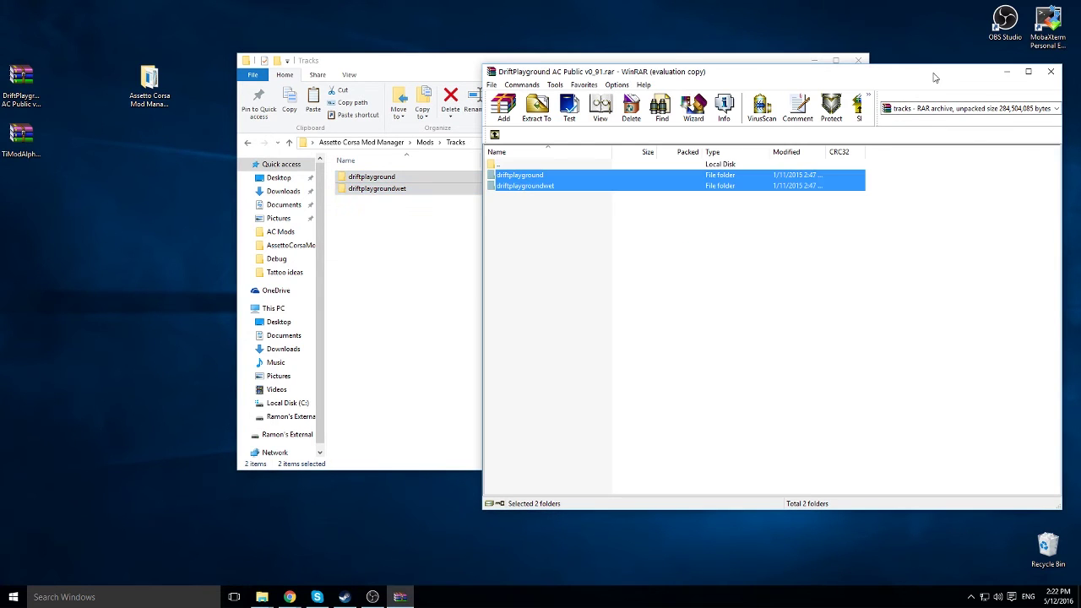
click(1049, 74)
click(439, 245)
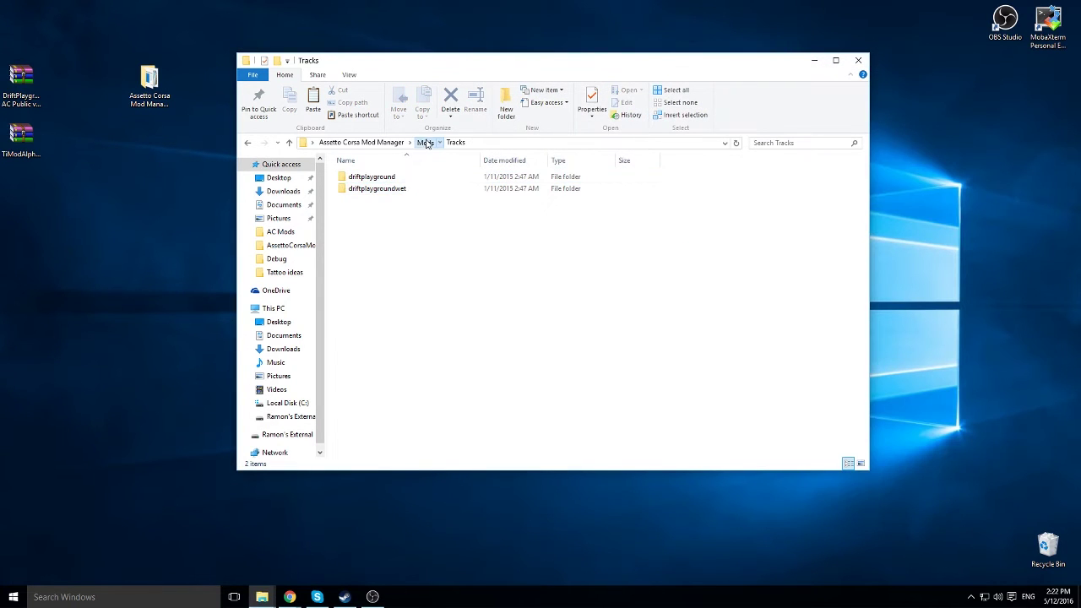
Return to the Assetto Corsa Mod Manager folder and run AssettoCorsaModManager.exe, overriding the Windows SmartScreen block.
click(425, 142)
double_click(358, 177)
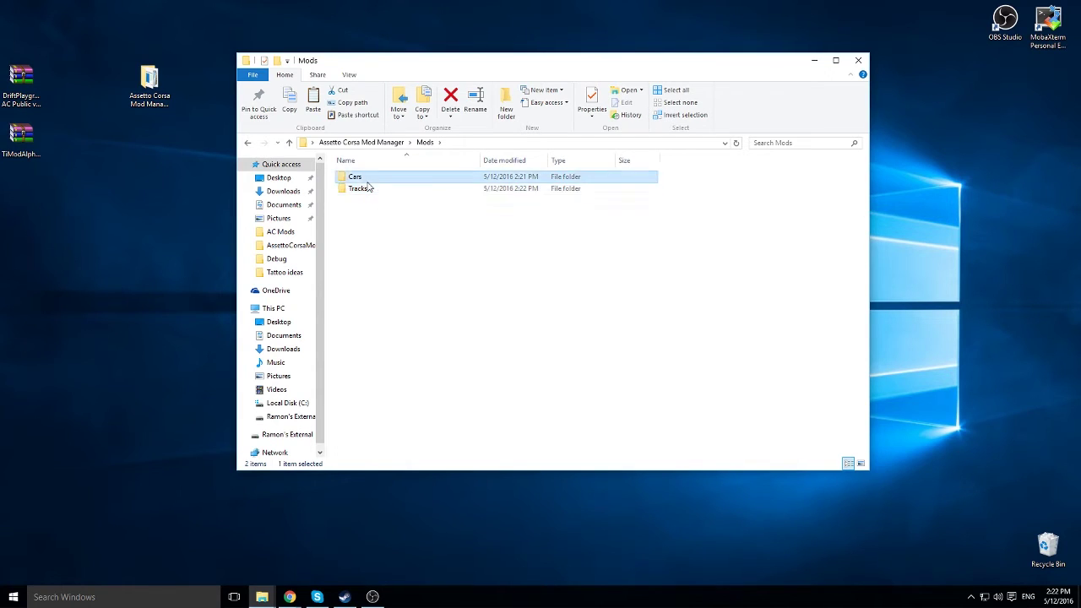
click(425, 142)
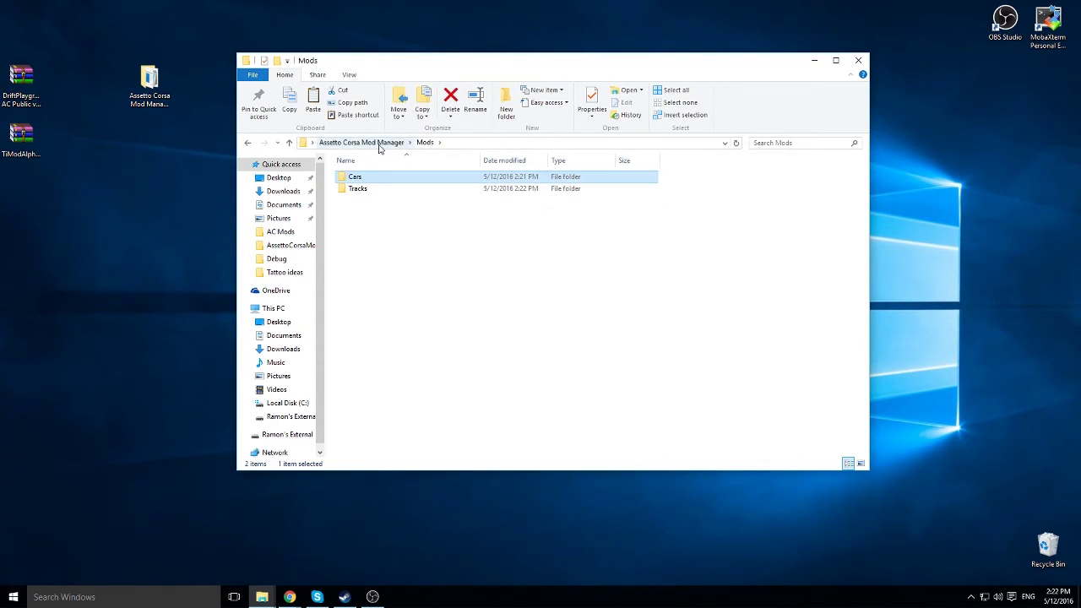
click(372, 142)
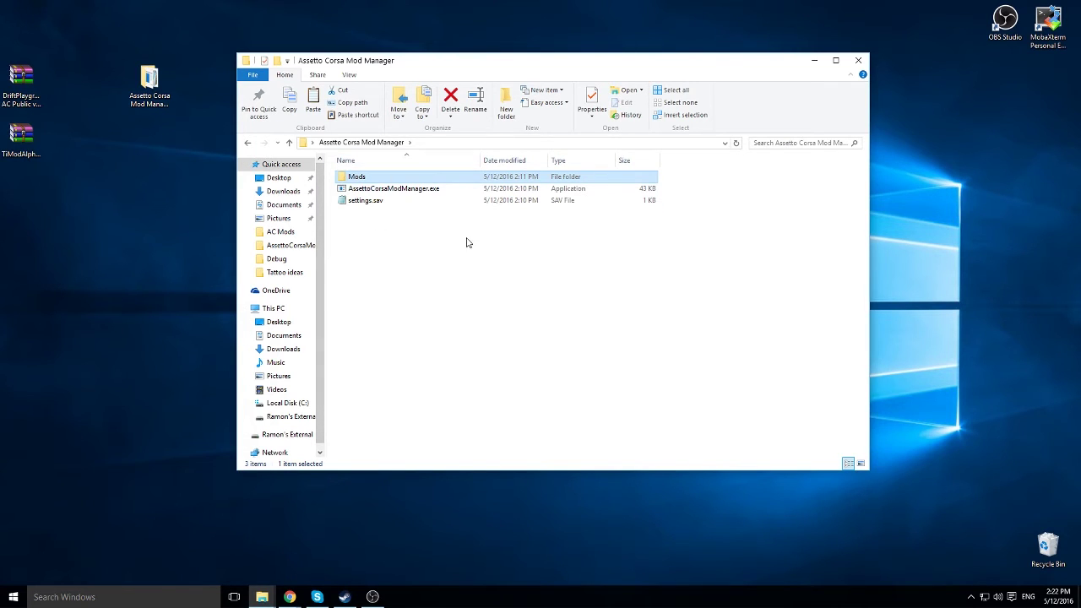
double_click(403, 191)
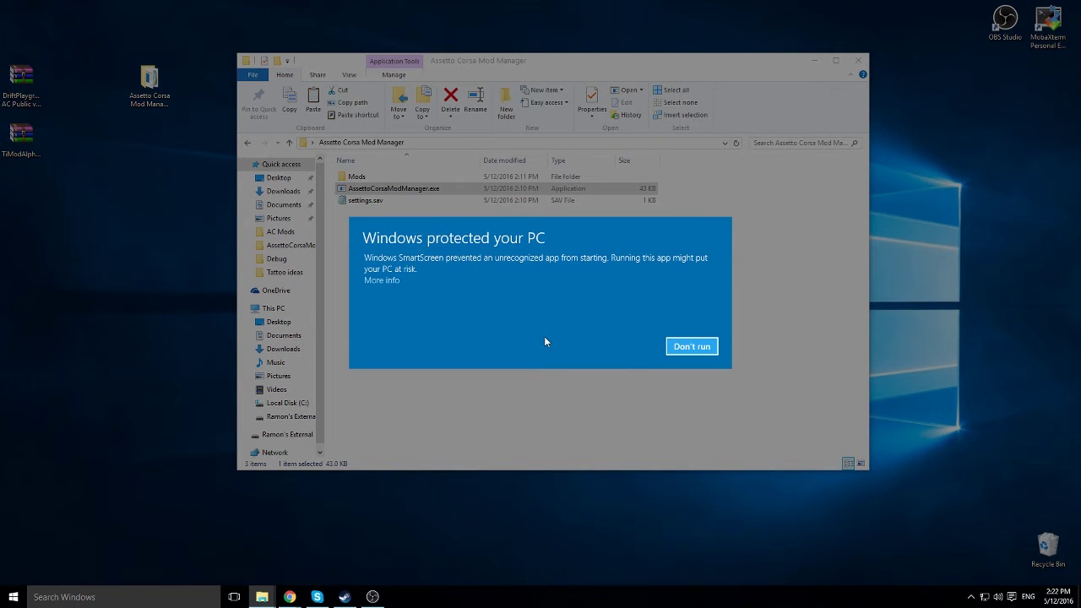
click(378, 280)
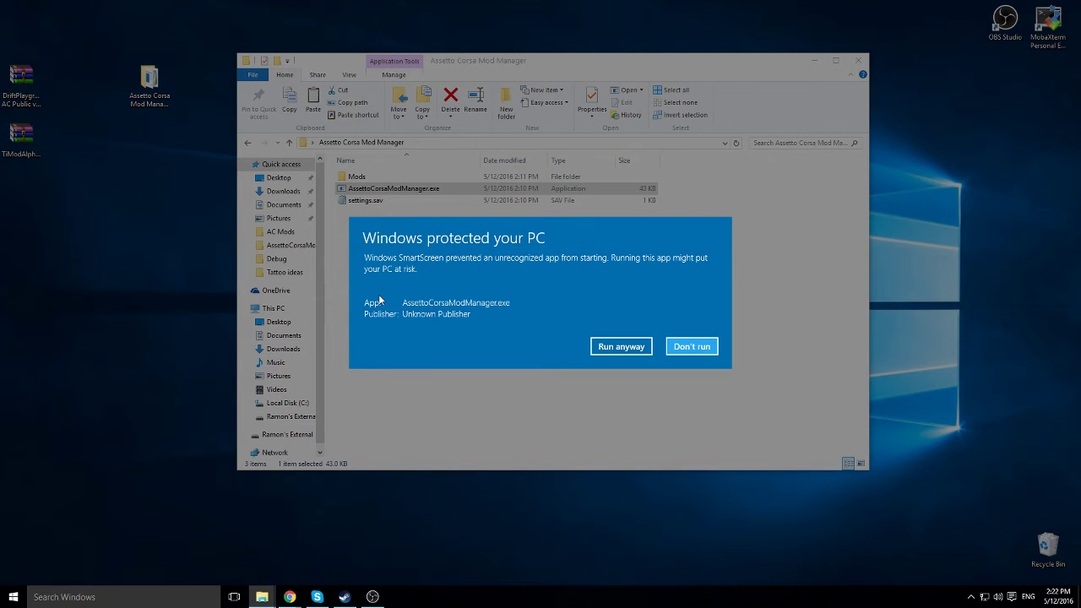
click(622, 347)
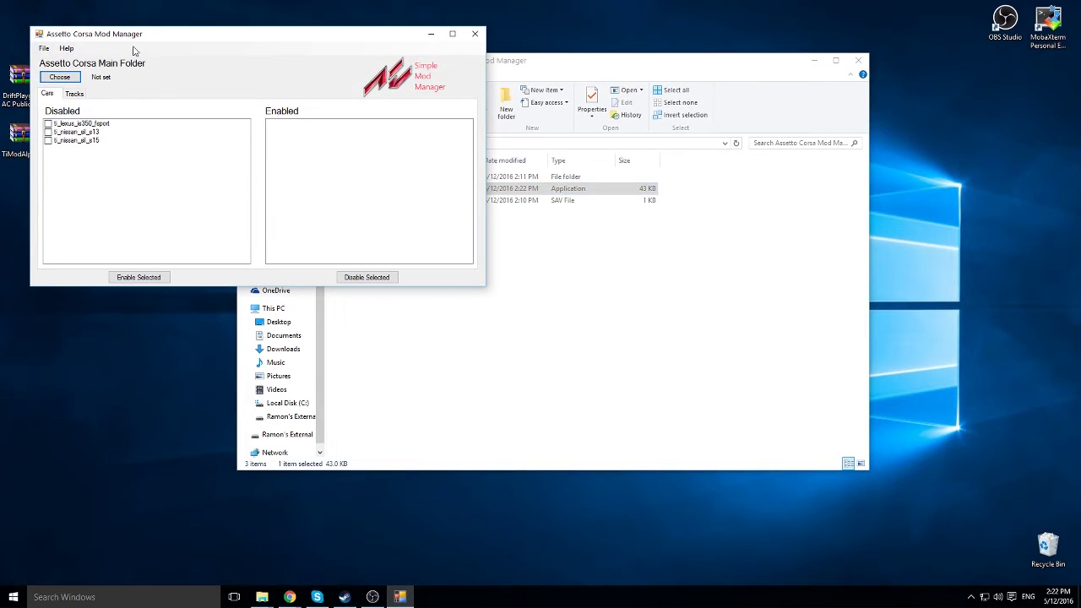
Reposition the mod manager window over the folder window and review the disabled car and track mods.
drag(138, 36, 441, 175)
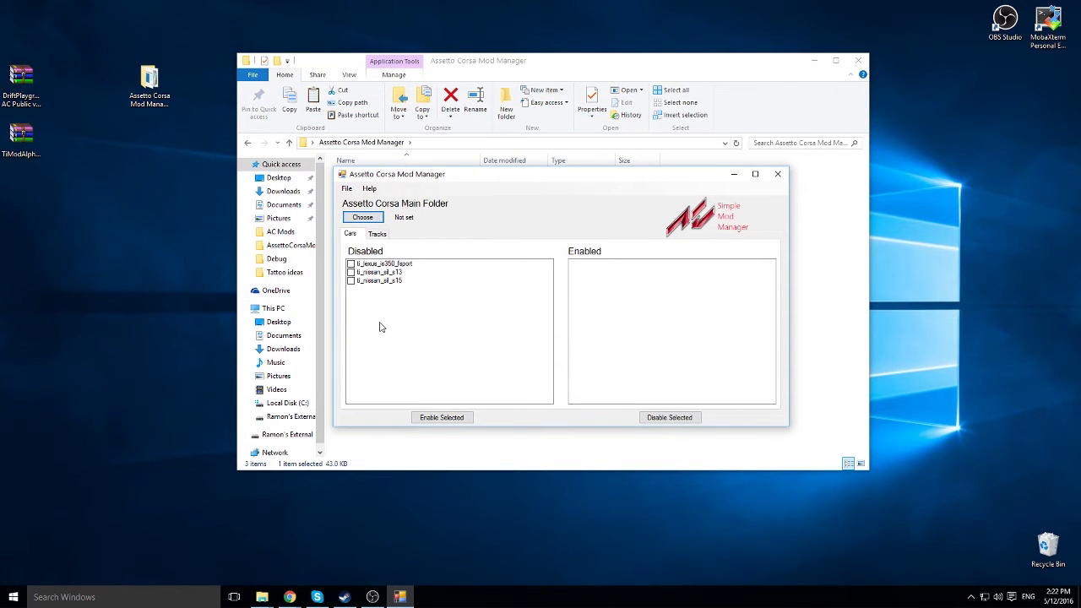
click(376, 234)
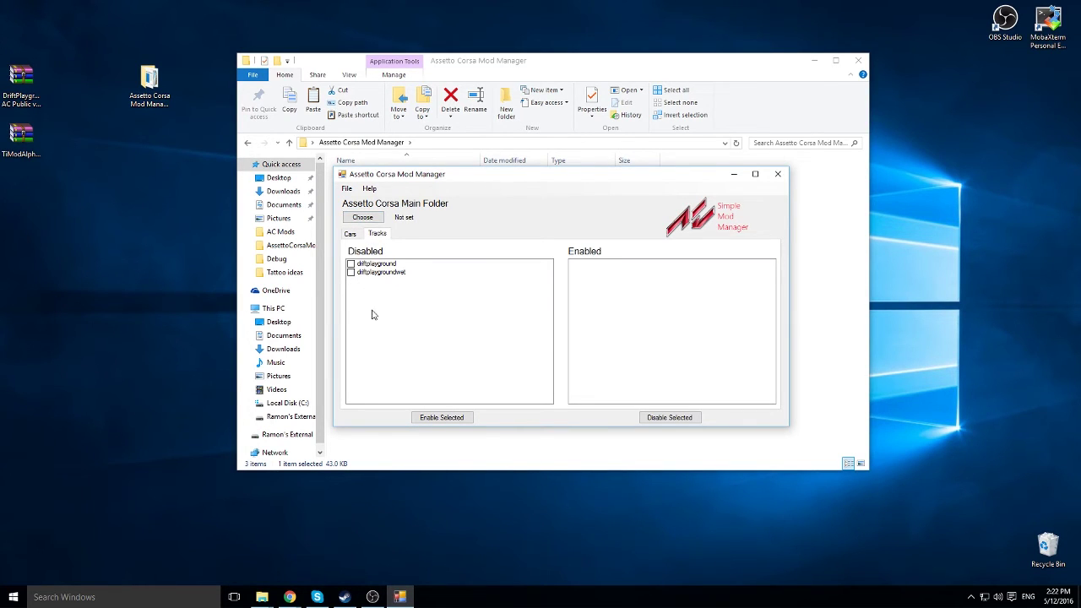
click(350, 234)
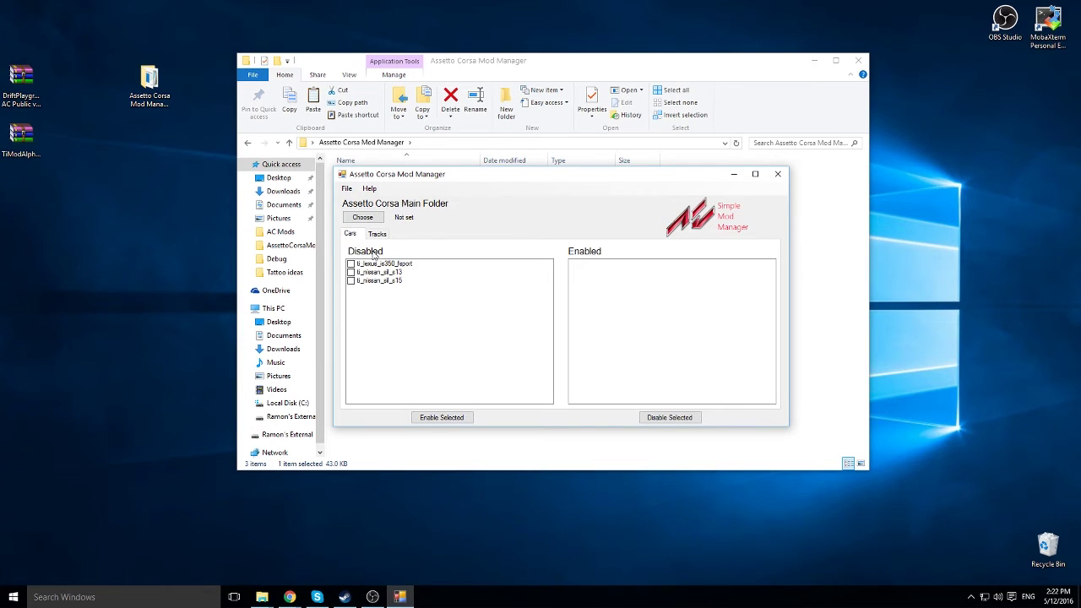
Start choosing the Assetto Corsa main folder and expand This PC > Local Disk (C:) > Program Files (x86).
click(366, 222)
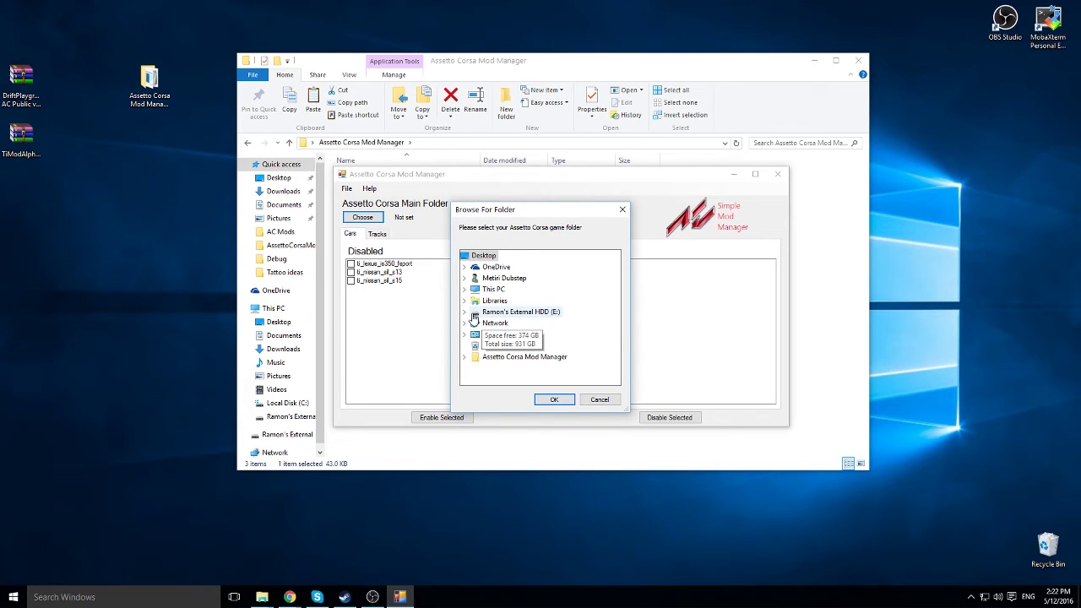
click(464, 290)
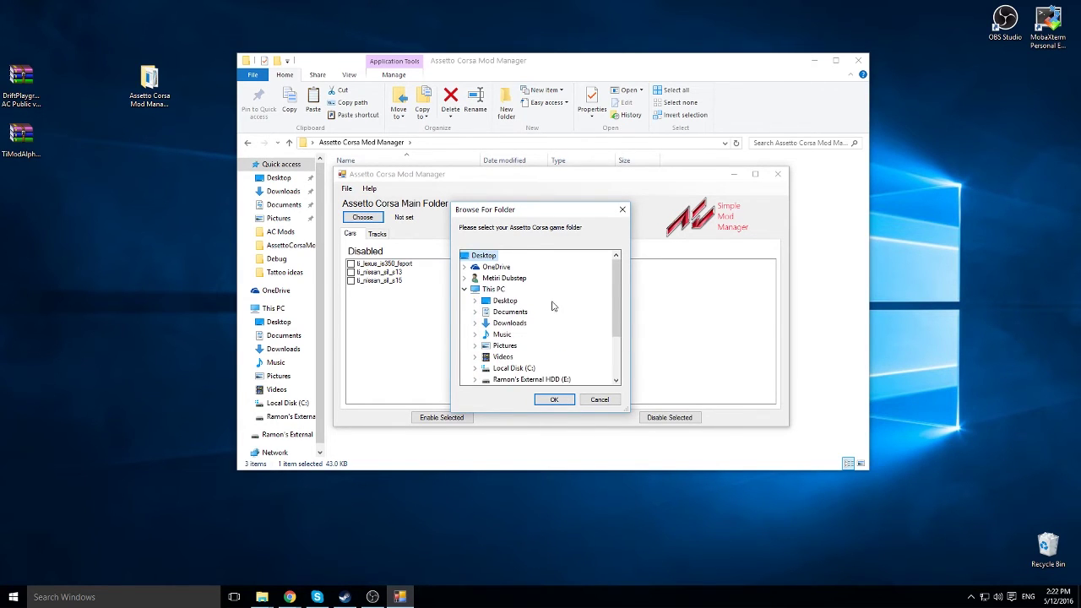
scroll(550, 304, down, 2)
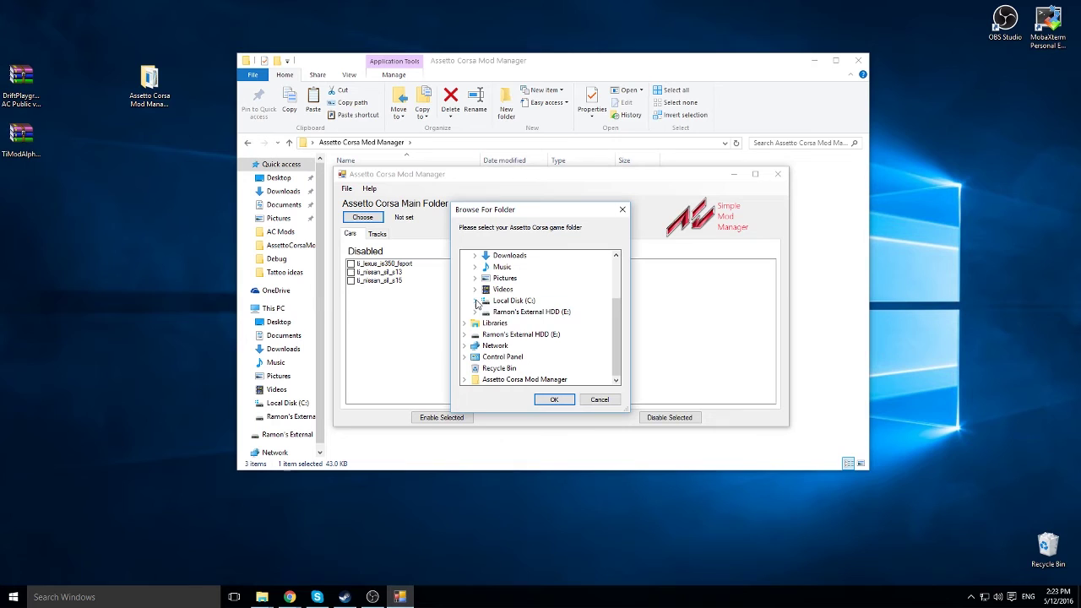
click(475, 301)
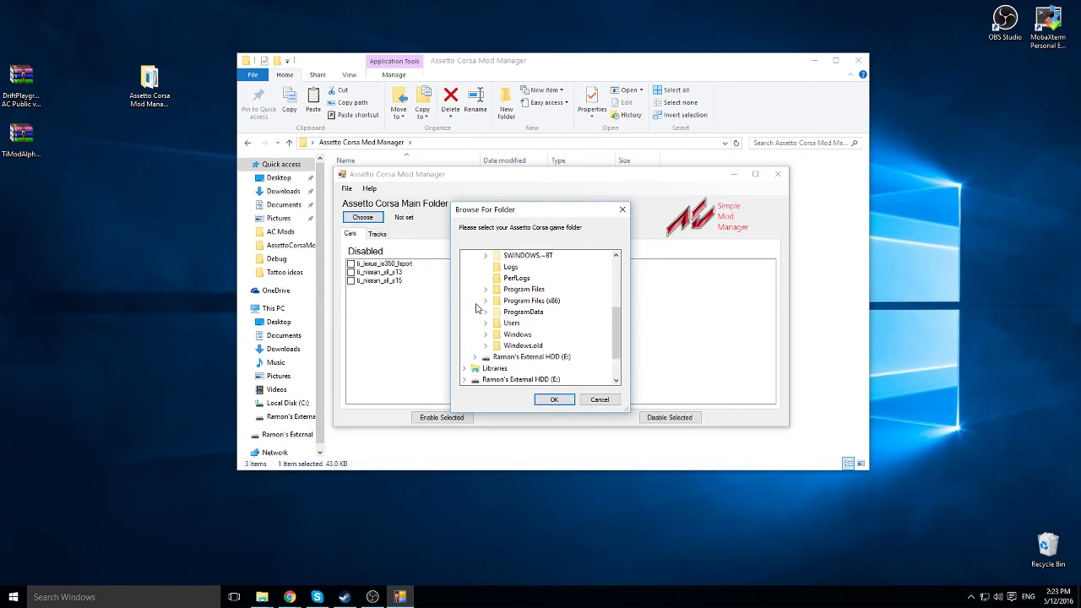
scroll(479, 300, down, 1)
click(486, 289)
scroll(515, 329, down, 5)
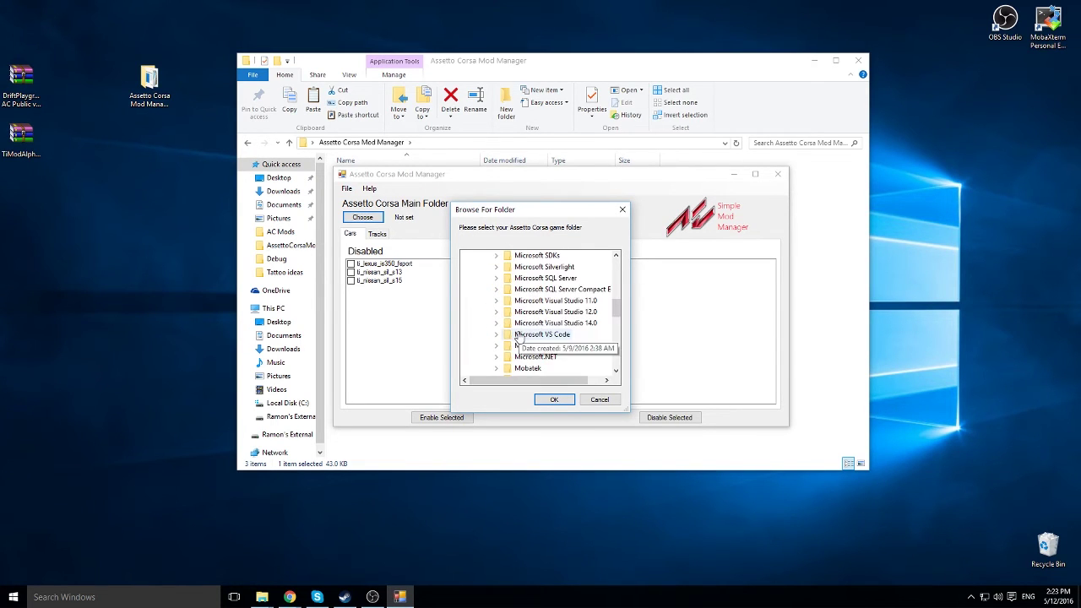
Set the main folder to Steam > steamapps > common > assettocorsa within Program Files (x86).
scroll(507, 342, down, 2)
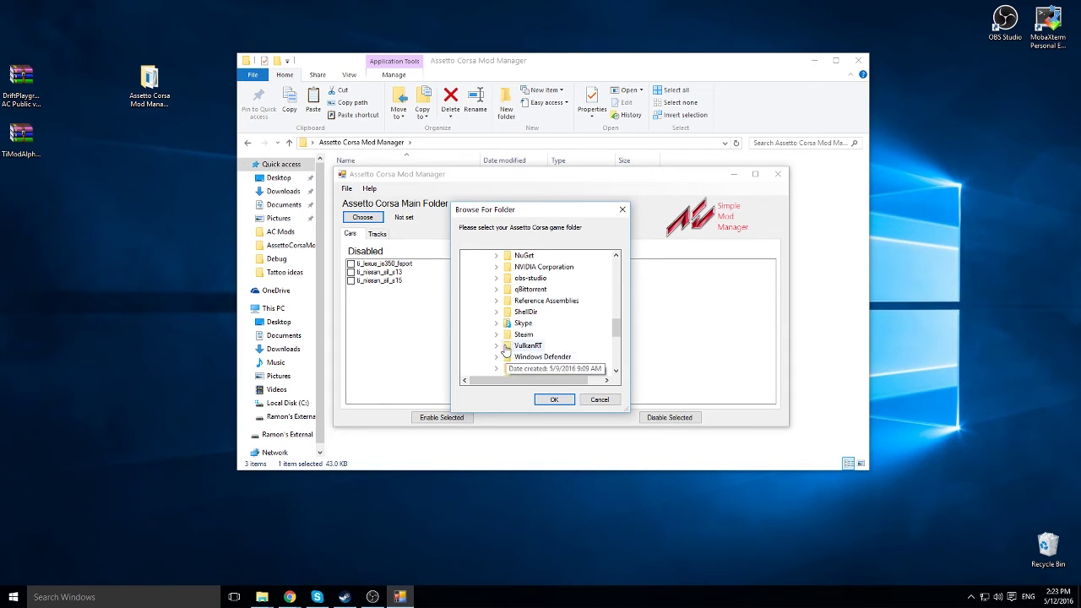
double_click(507, 342)
scroll(524, 351, down, 3)
scroll(527, 358, down, 3)
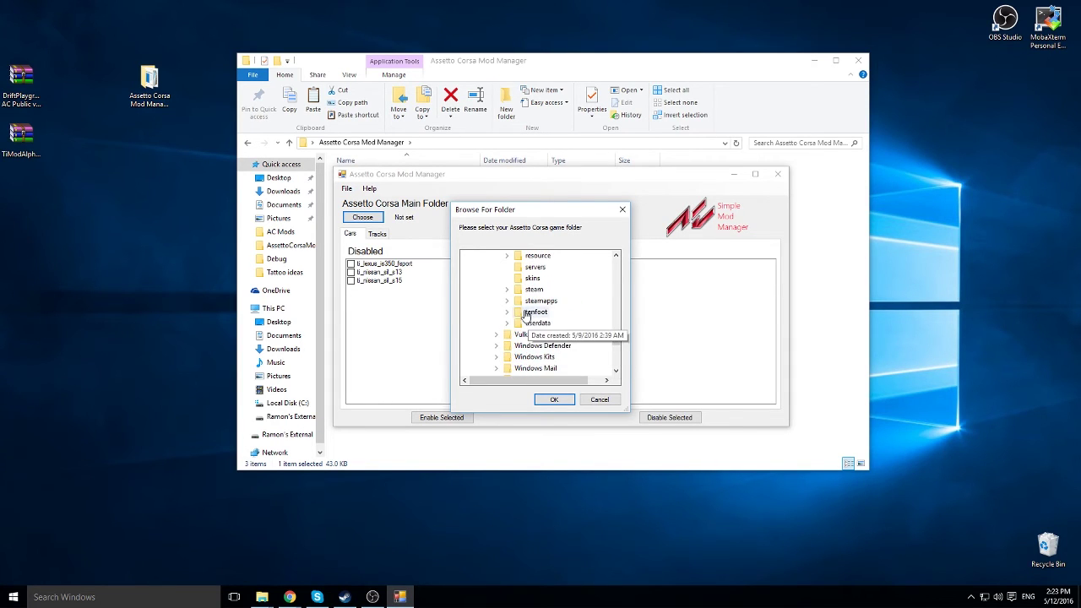
double_click(541, 300)
double_click(545, 312)
double_click(566, 324)
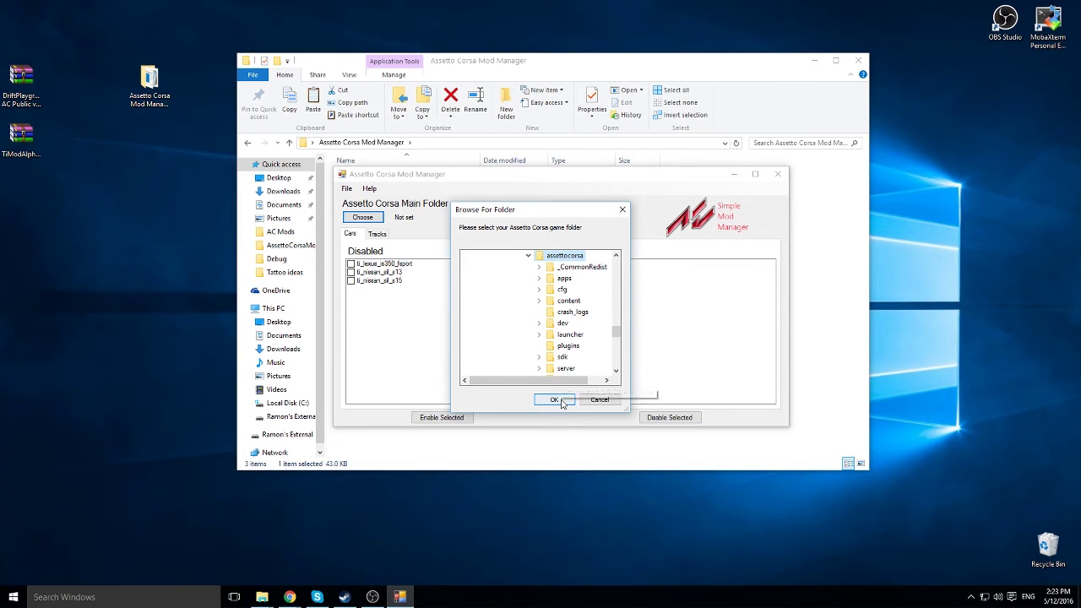
click(554, 400)
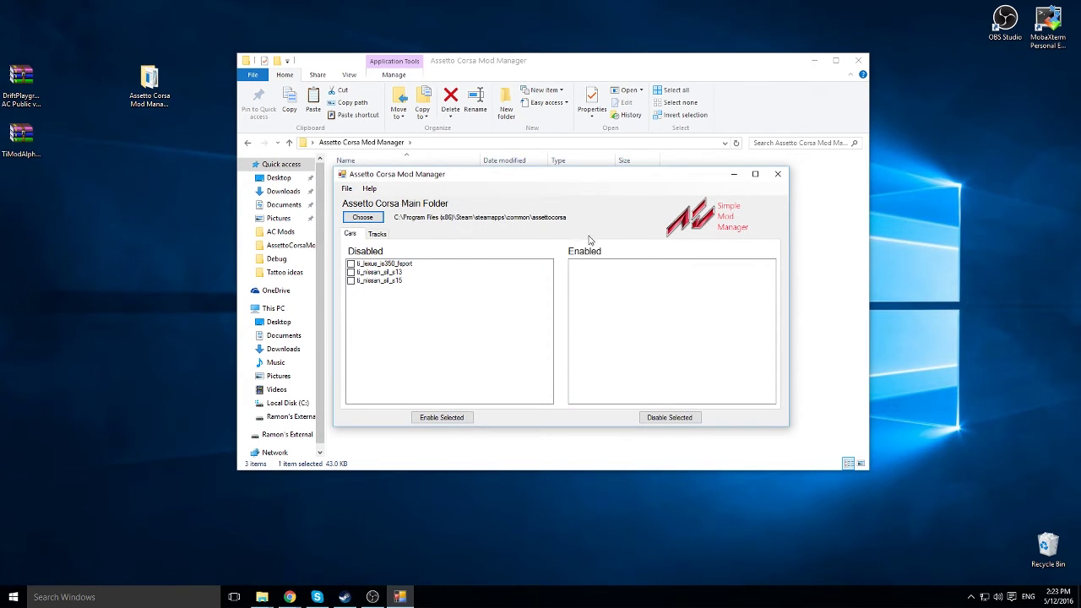
Enable the ti_lexus_is350_fsport and ti_nissan_sil_s13 cars together with the driftplayground track, and check both mod lists.
click(387, 235)
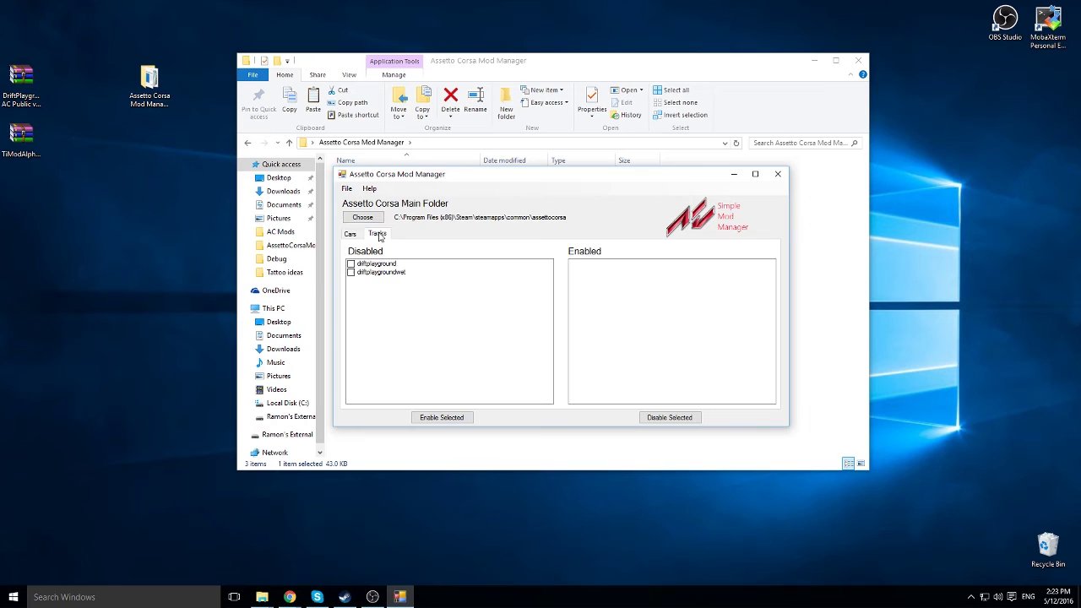
click(355, 235)
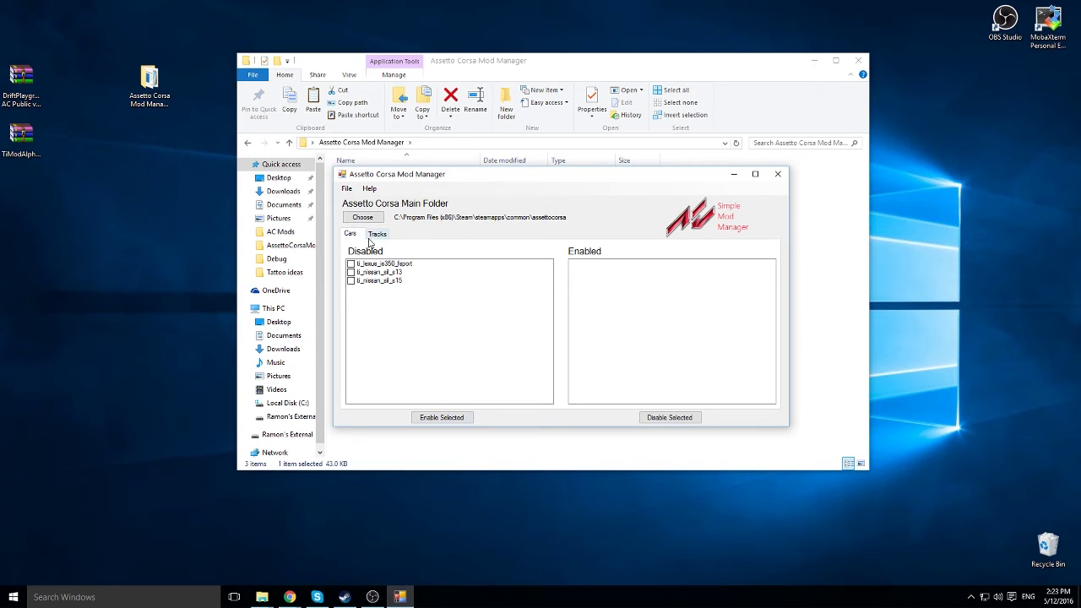
click(350, 274)
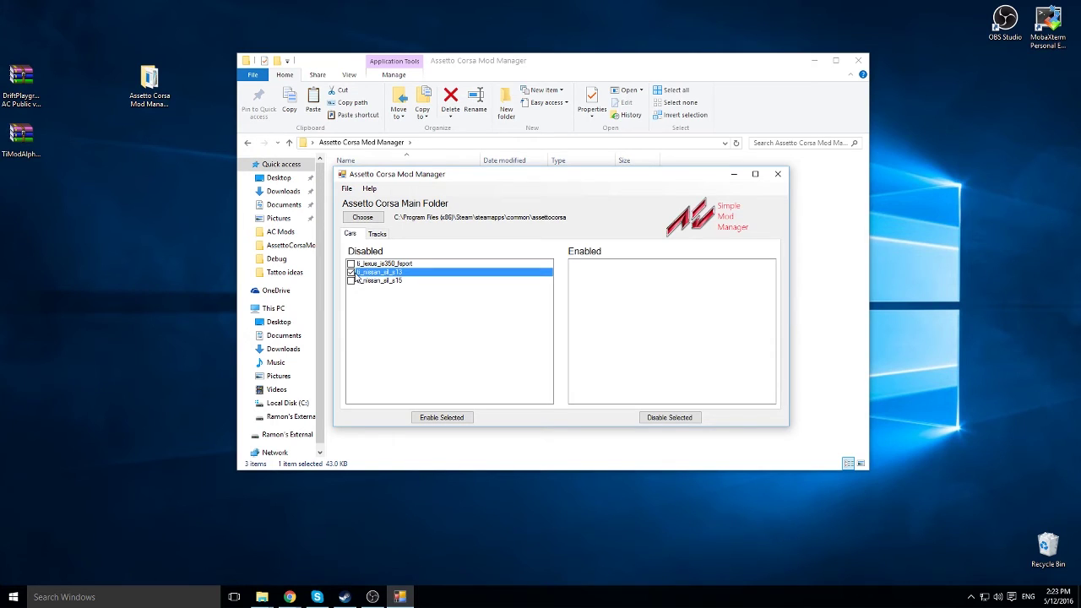
click(350, 264)
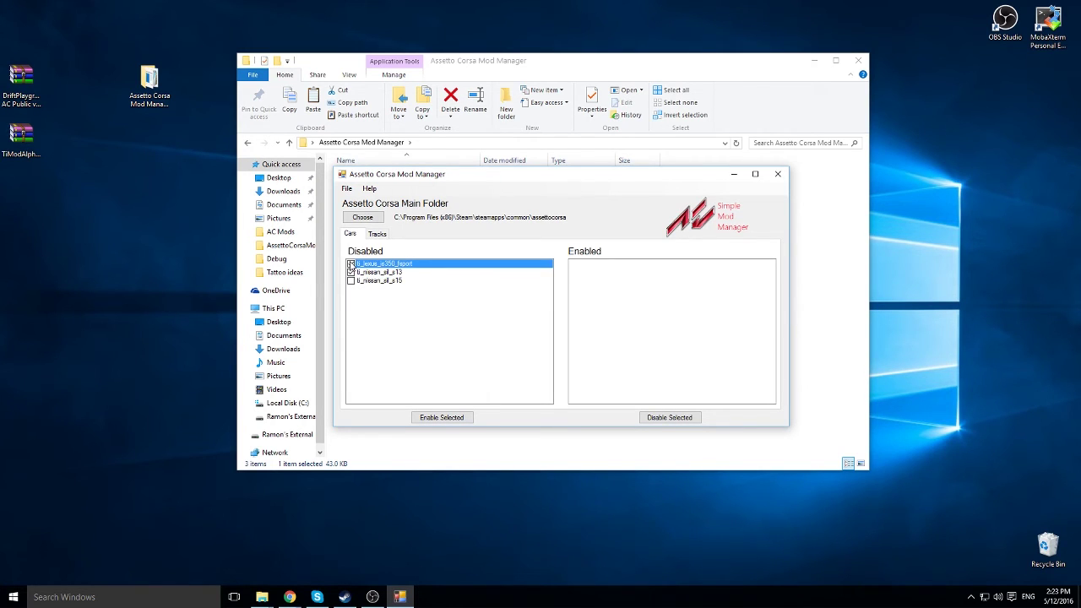
click(377, 235)
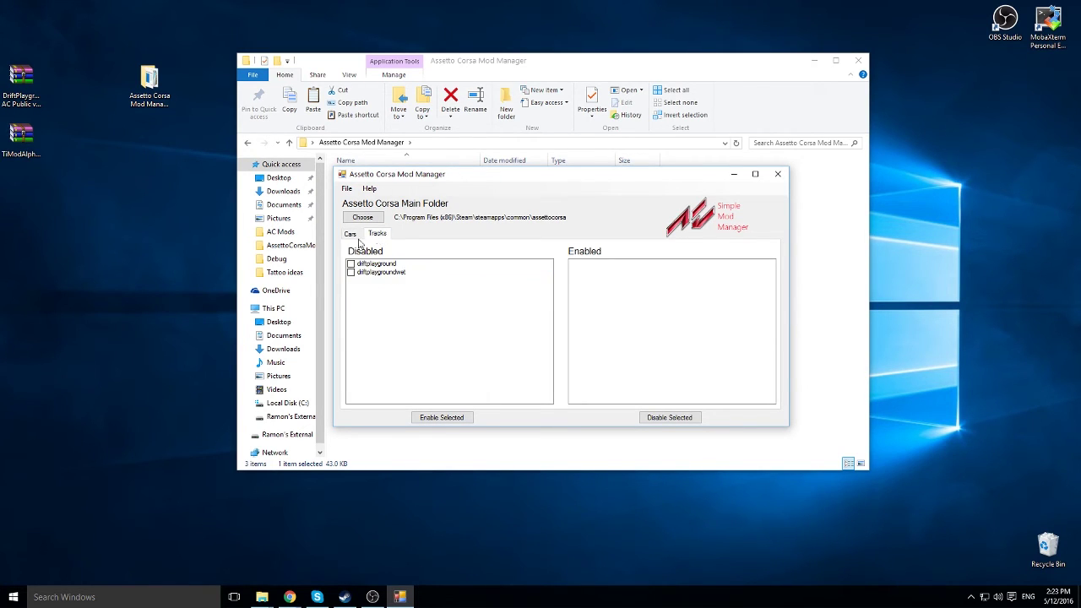
click(350, 264)
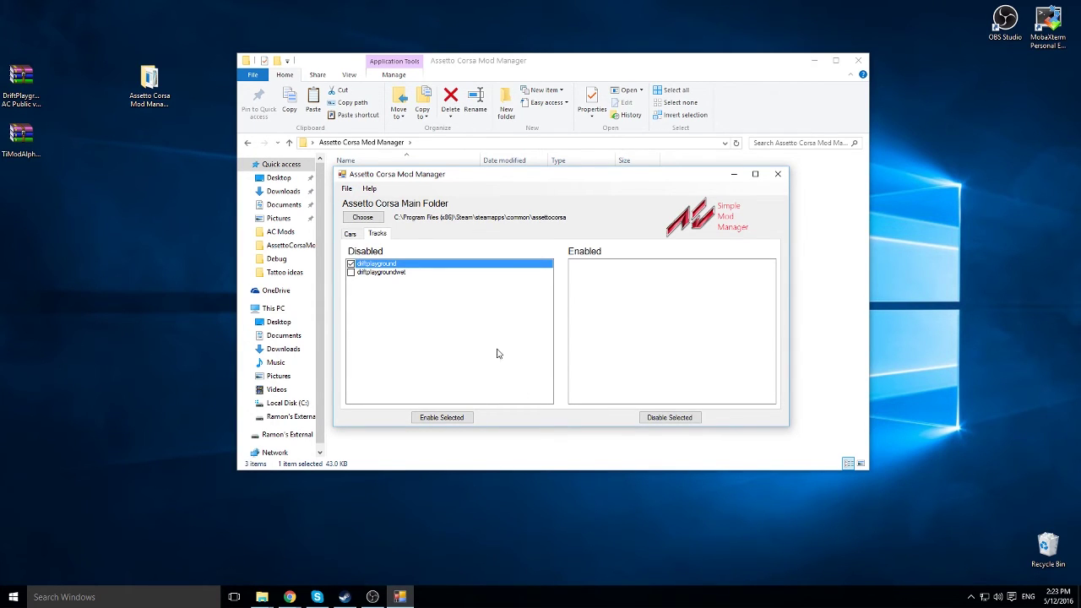
click(348, 237)
click(380, 237)
click(355, 237)
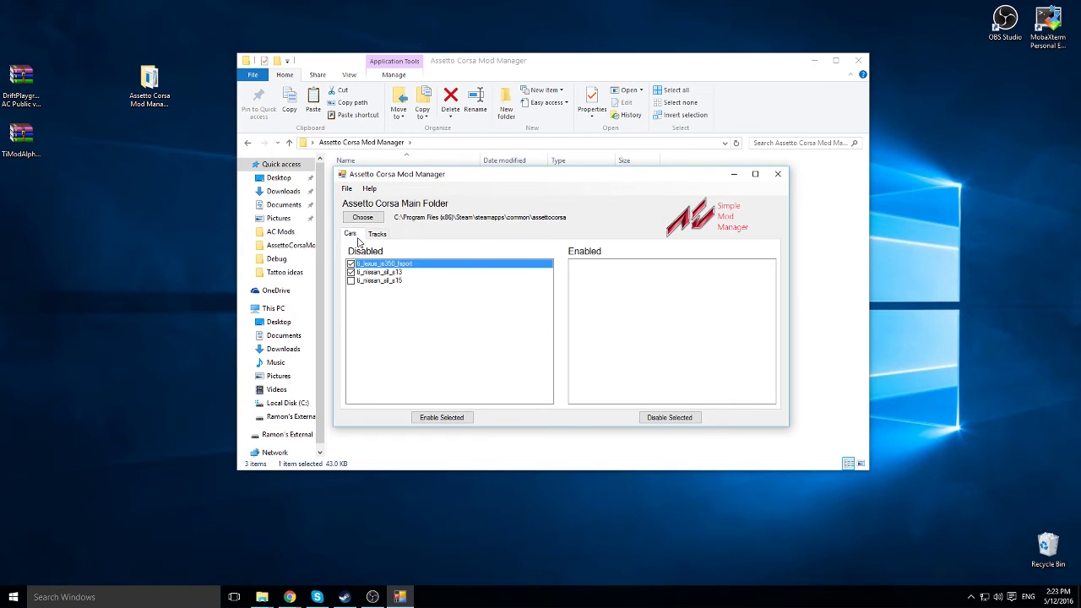
click(429, 420)
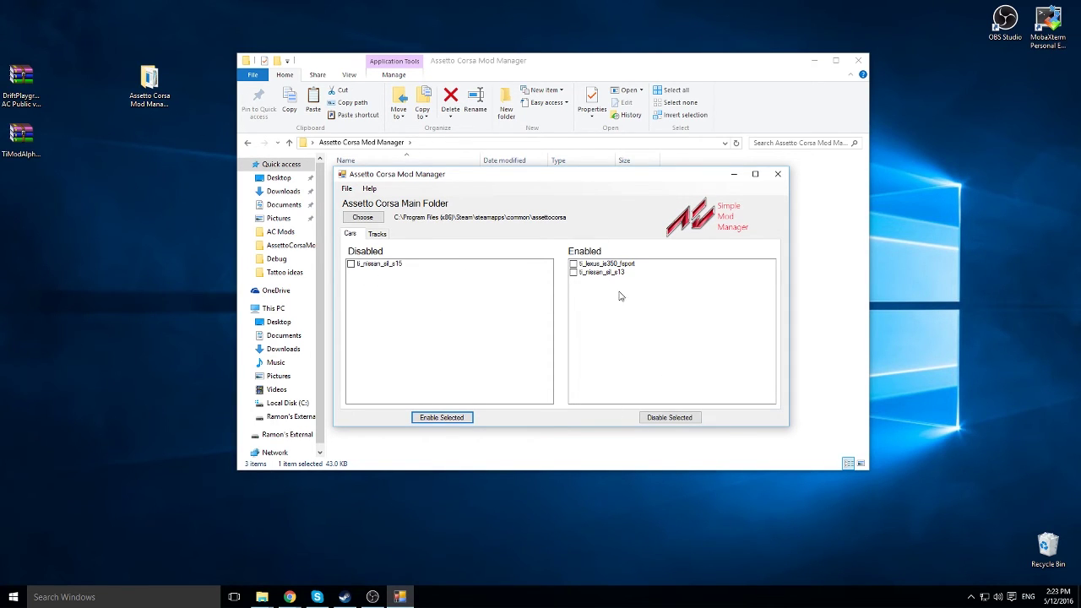
click(377, 235)
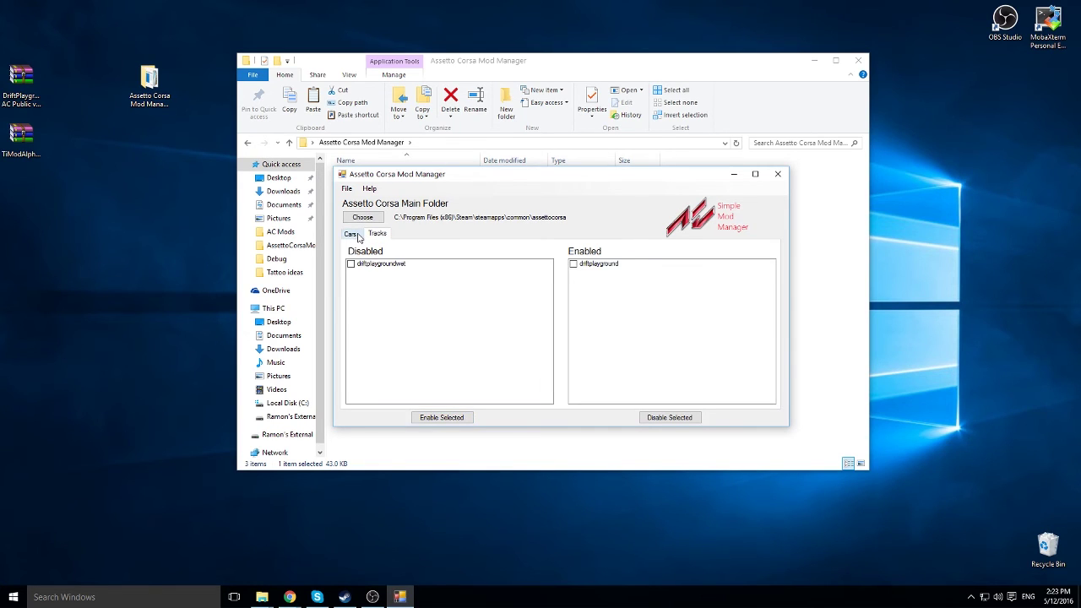
click(351, 233)
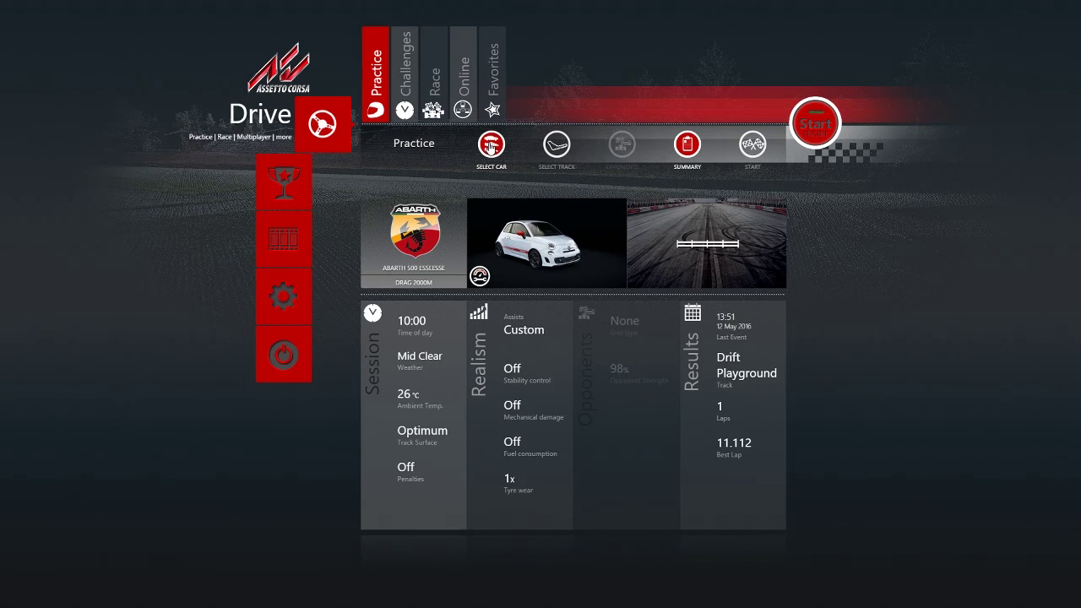
Switch to the Assetto Corsa launcher, open the MrTitan Mod car brand for Practice, and choose the Drift Playground track.
click(492, 145)
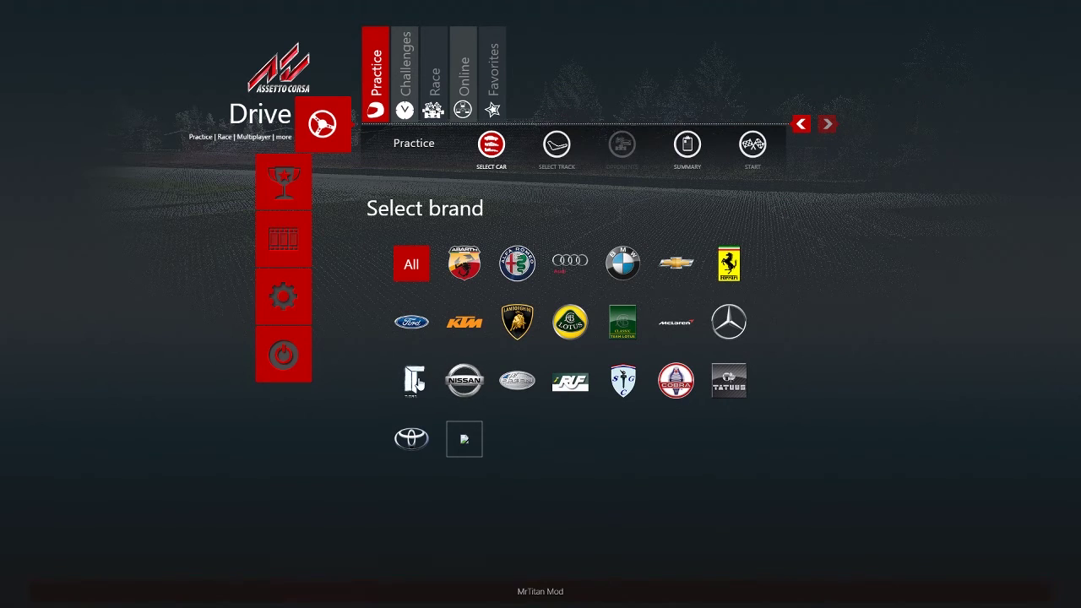
click(414, 381)
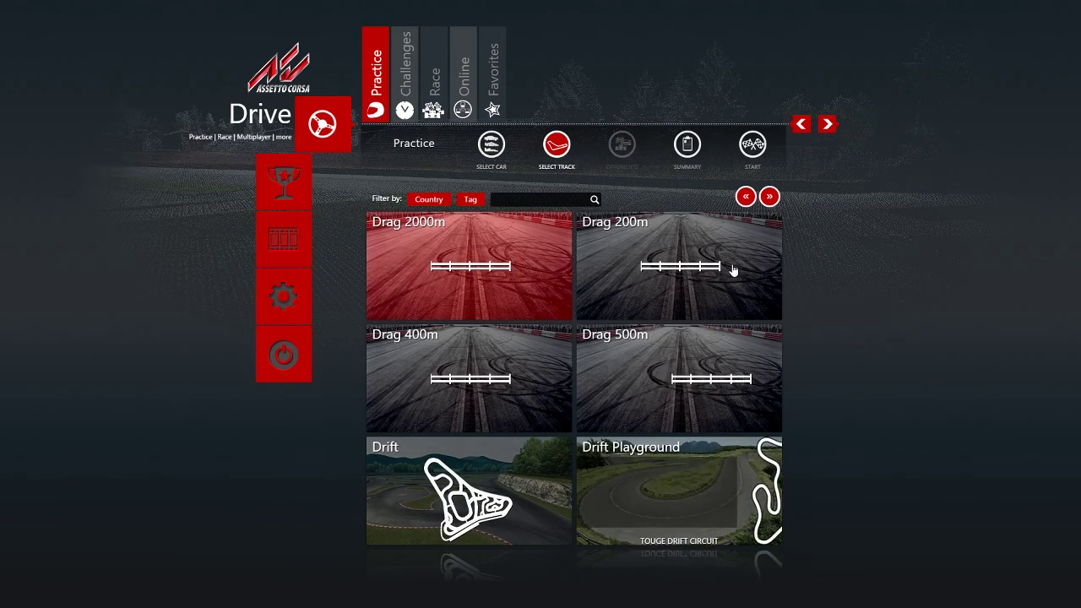
click(769, 197)
scroll(549, 444, up, 1)
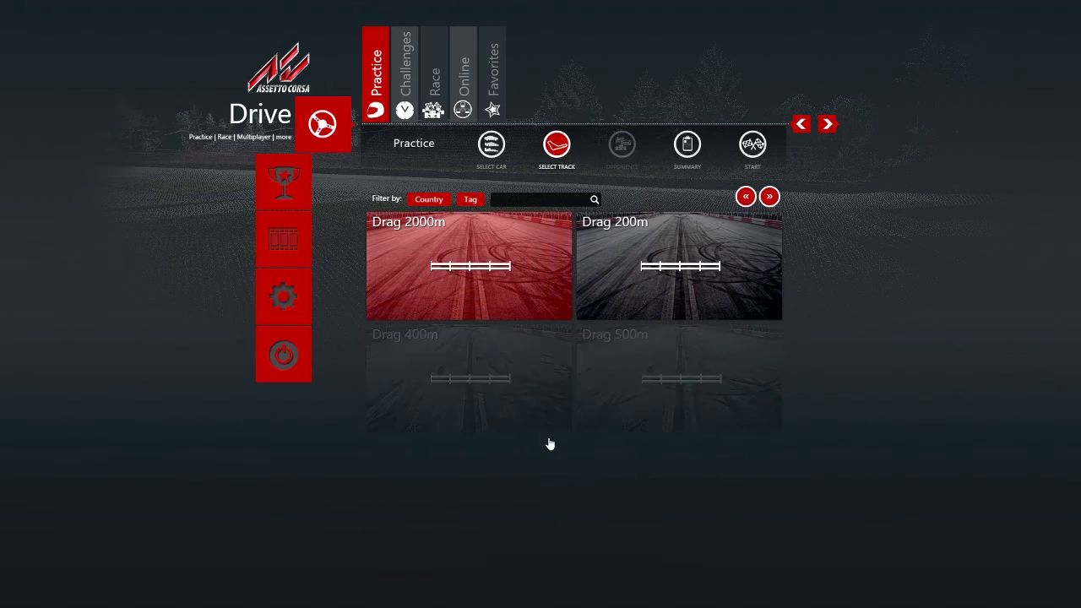
click(703, 535)
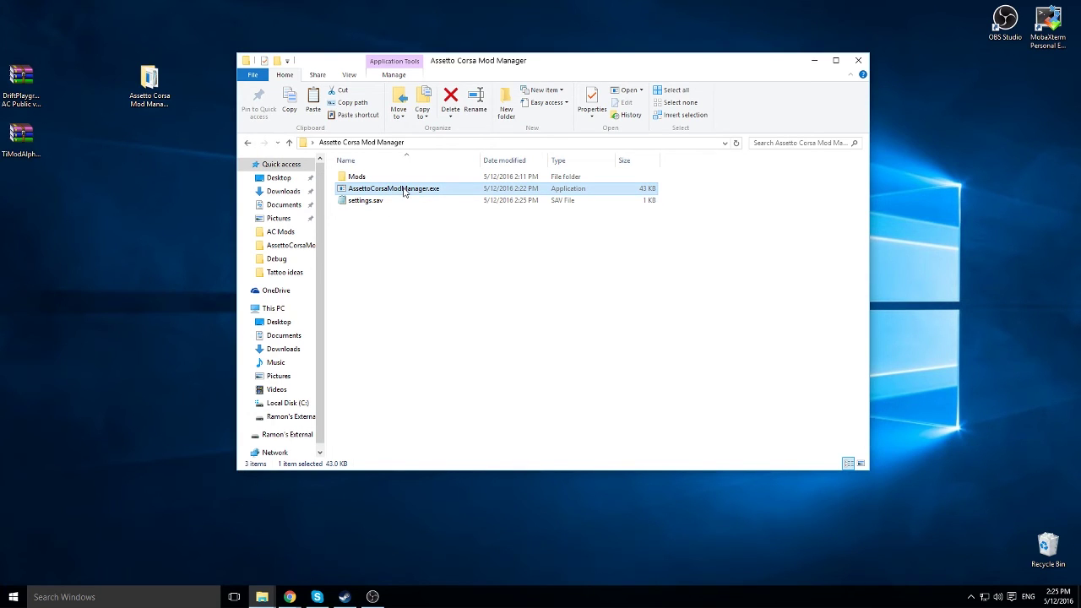
Run AssettoCorsaModManager.exe again from its folder, reposition its window, and review the enabled tracks and cars.
double_click(401, 188)
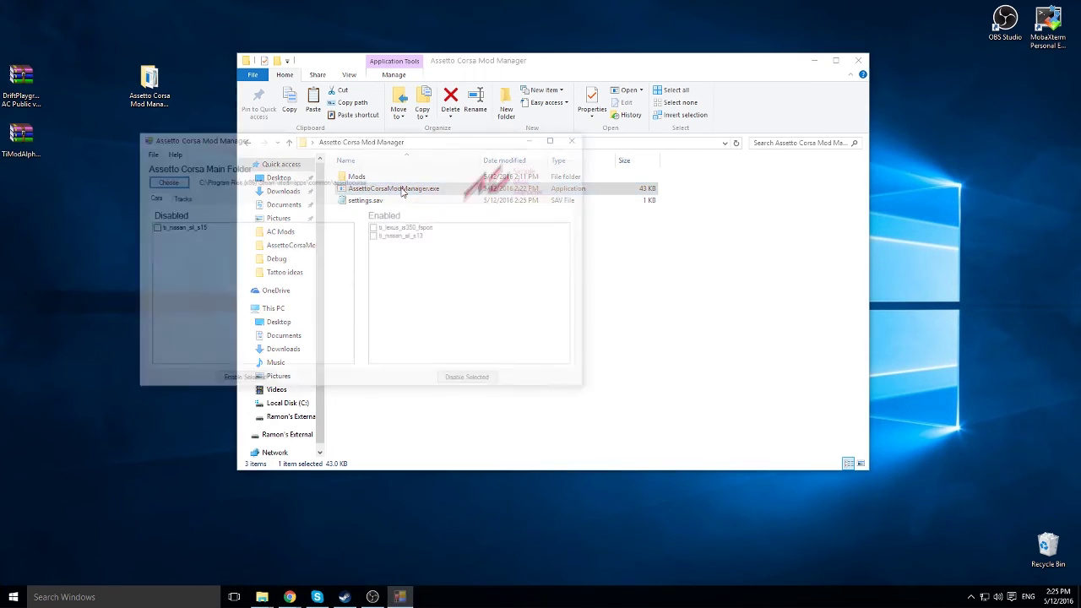
drag(304, 155, 434, 180)
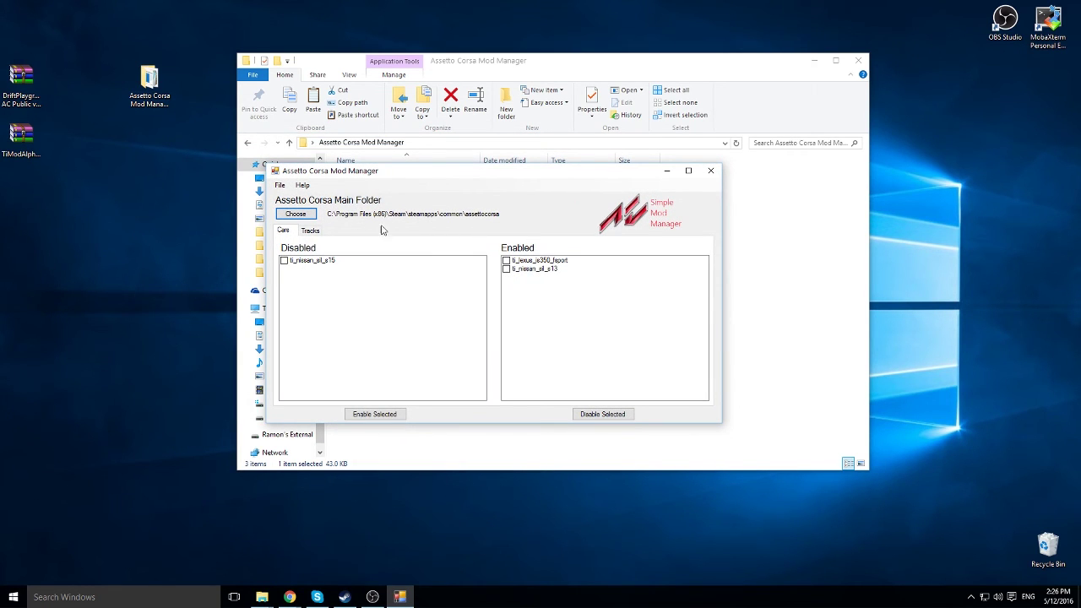
click(307, 232)
click(283, 232)
Disable the ti_lexus_is350_fsport and ti_nissan_sil_s13 cars together with the driftplayground track, and check both mod lists.
click(505, 262)
click(506, 268)
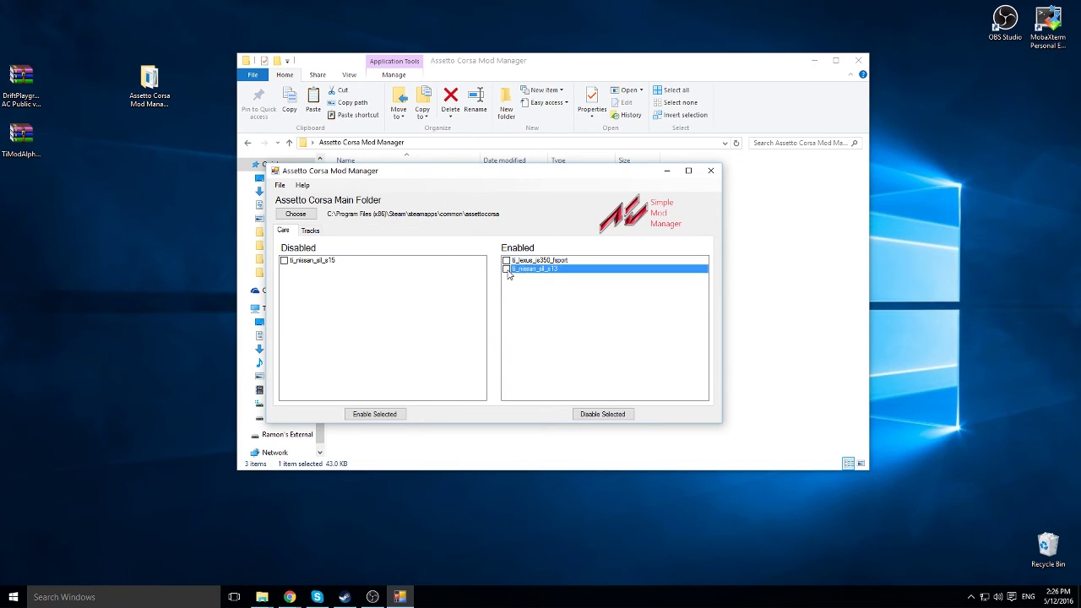
click(507, 260)
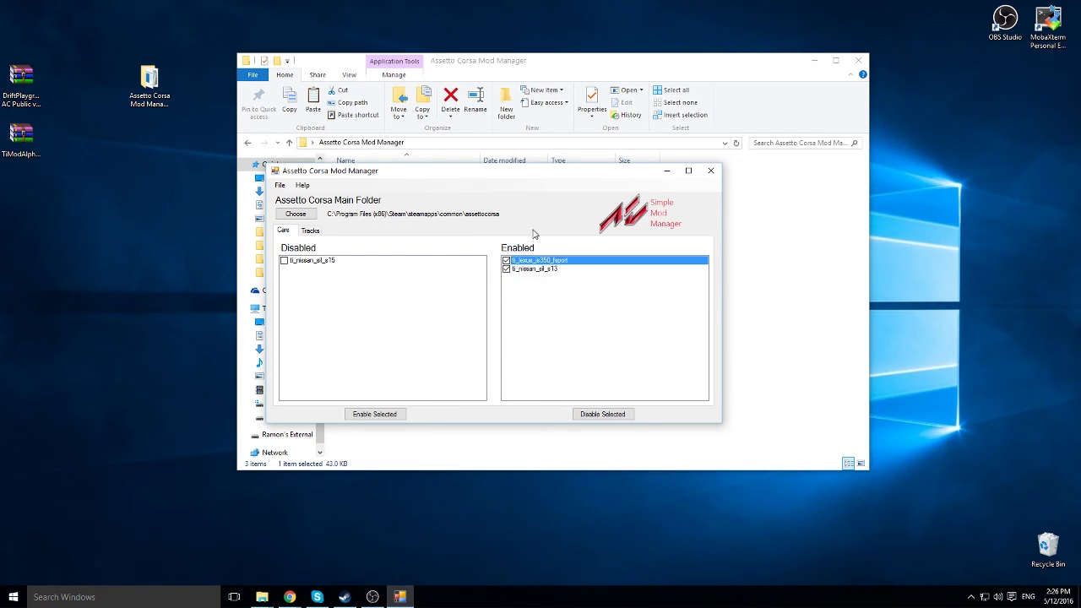
click(311, 231)
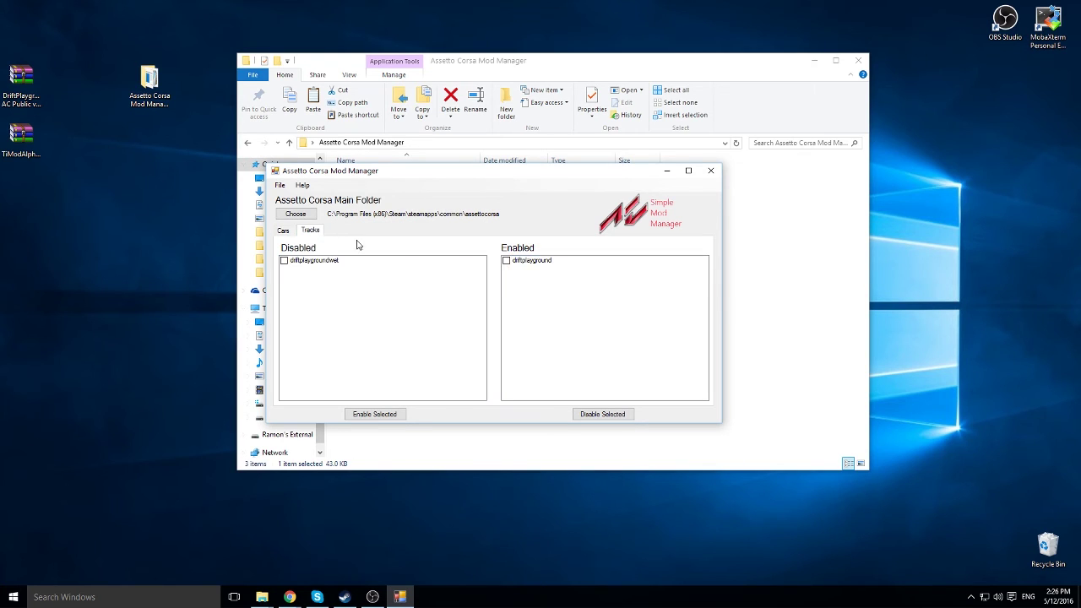
click(515, 262)
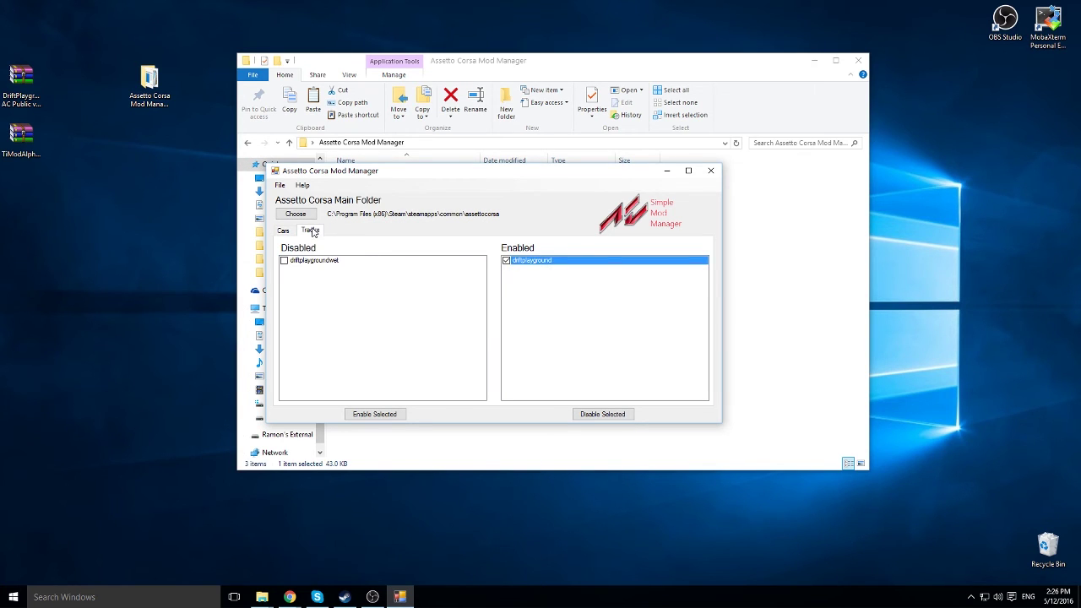
click(284, 232)
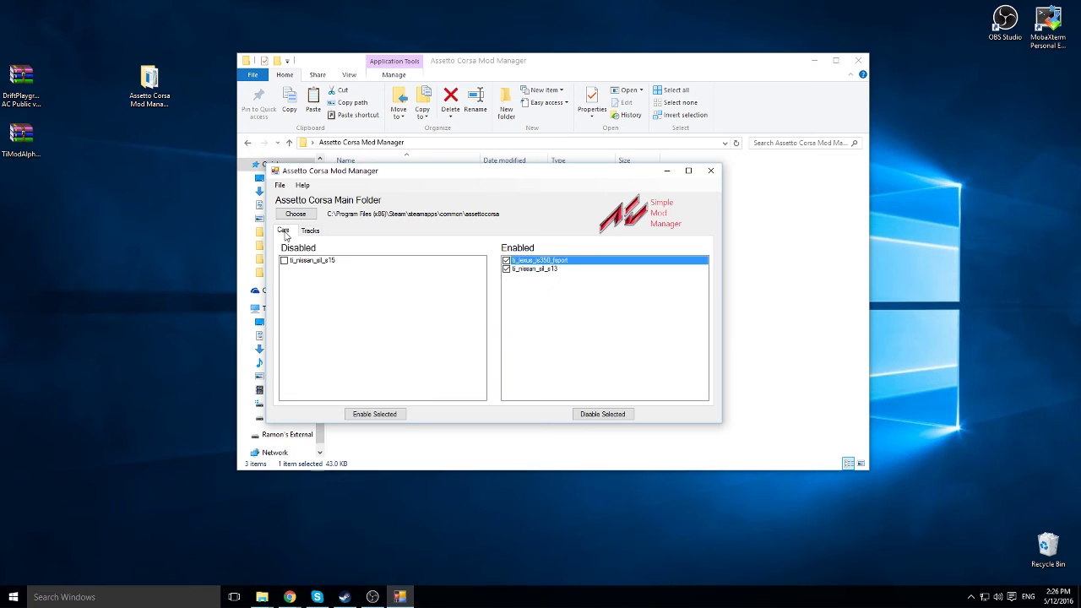
click(602, 414)
click(602, 414)
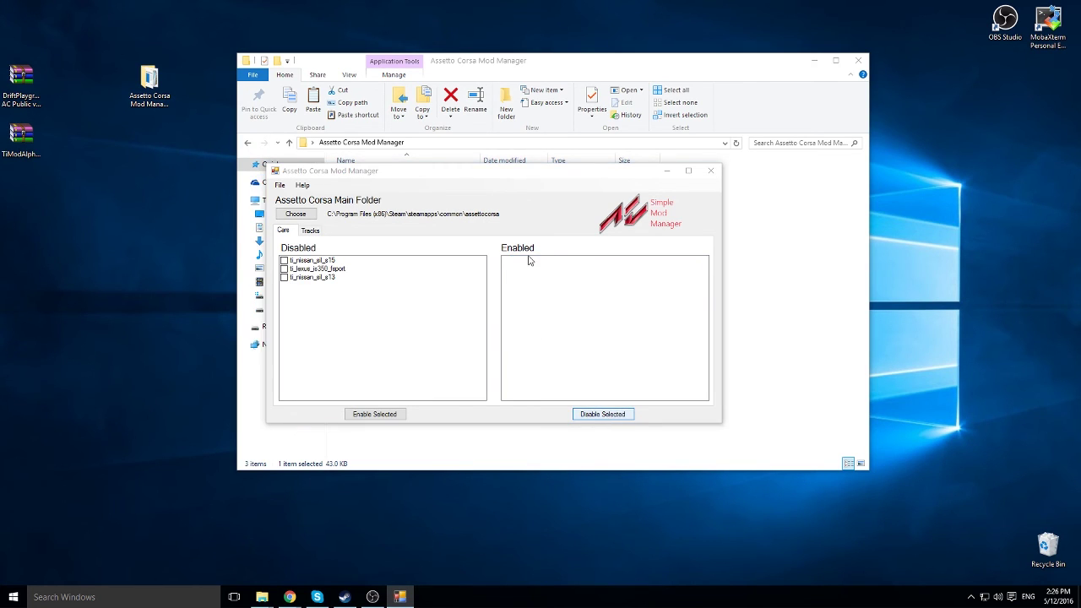
click(308, 231)
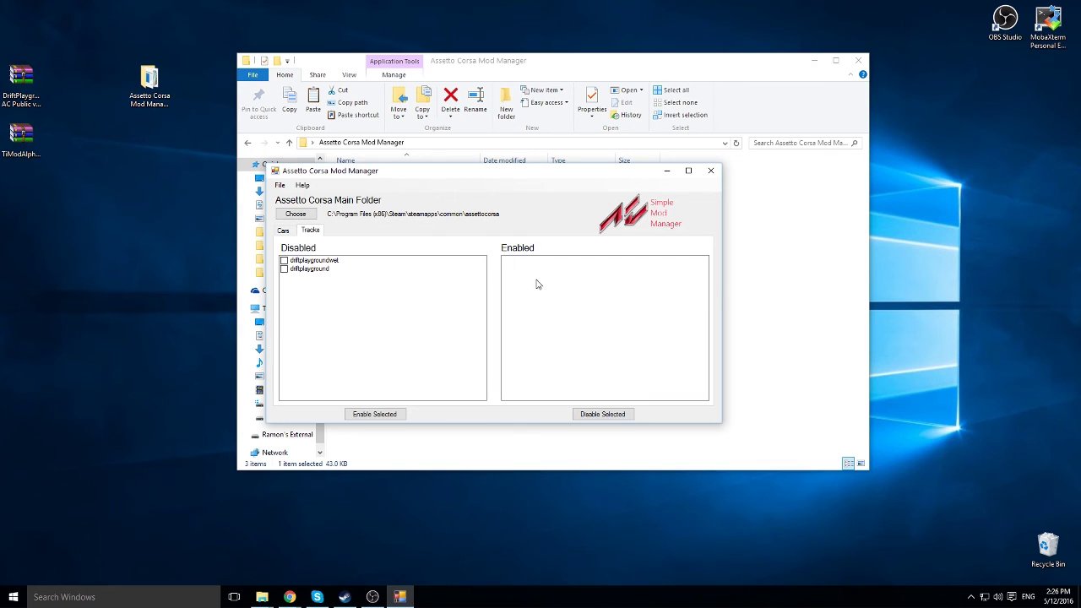
click(284, 230)
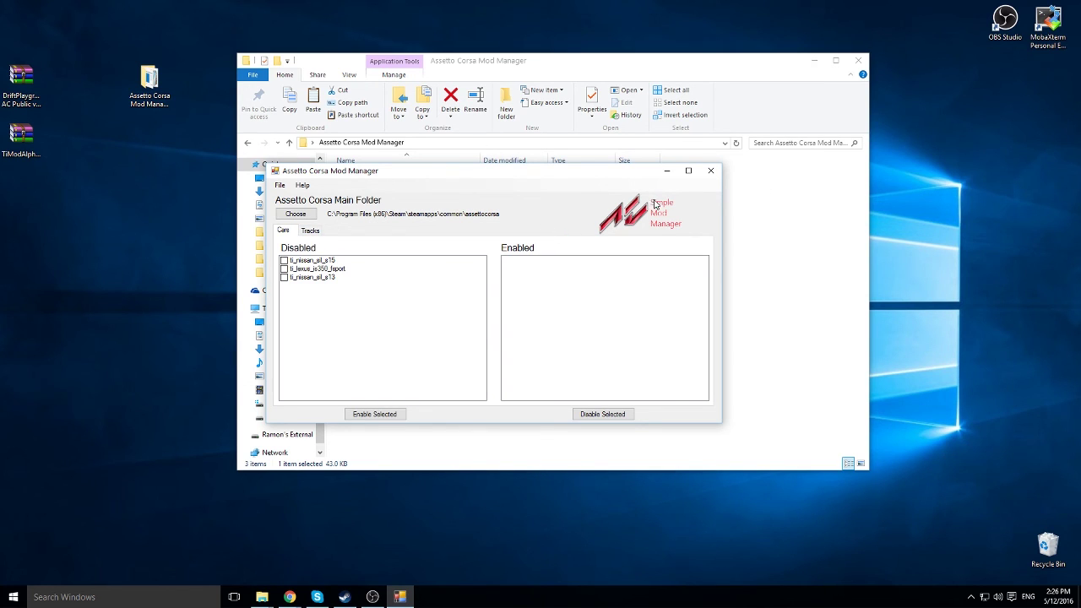
Minimize the mod manager's folder window, and look over the program's help and bug-reporting options.
click(813, 60)
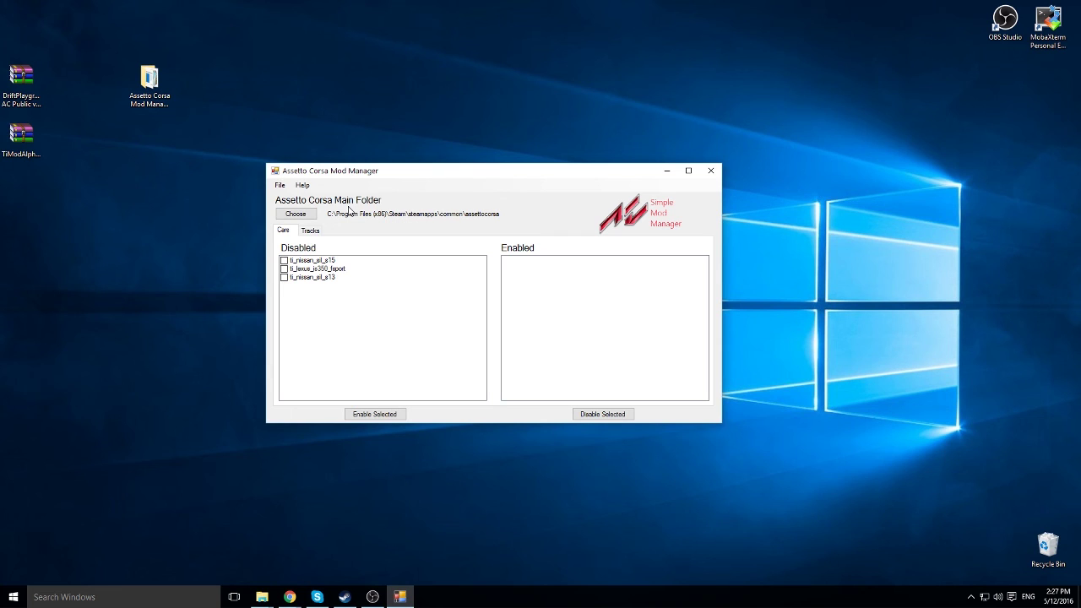
click(302, 185)
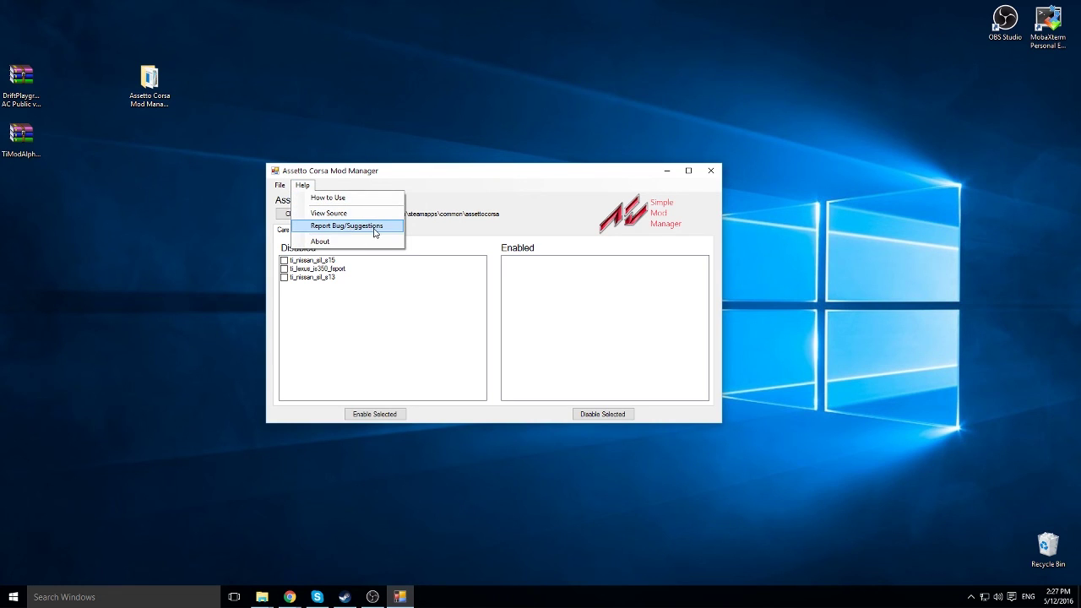
click(543, 199)
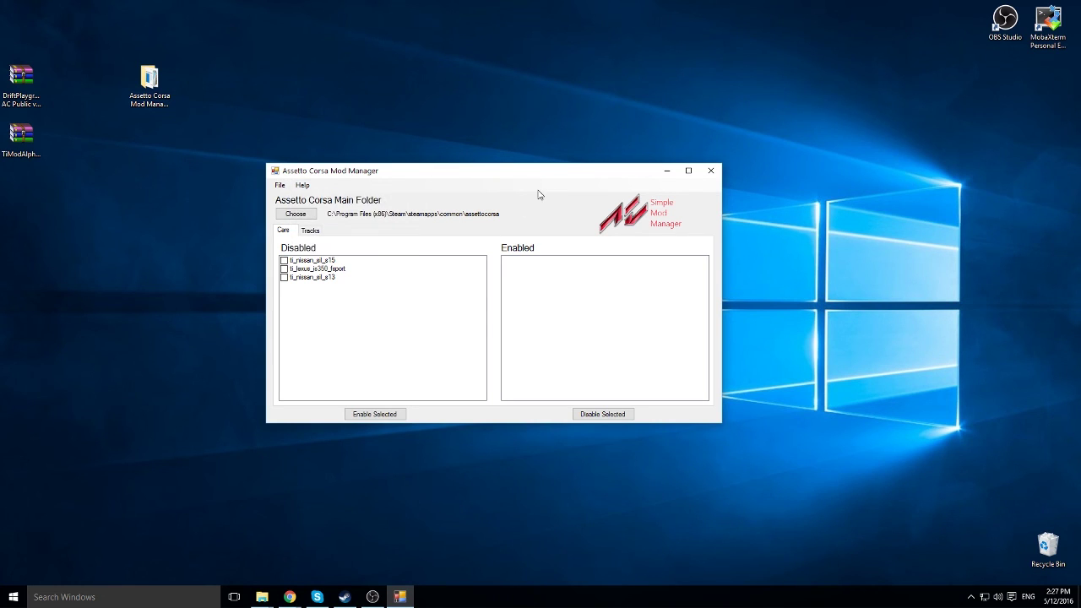